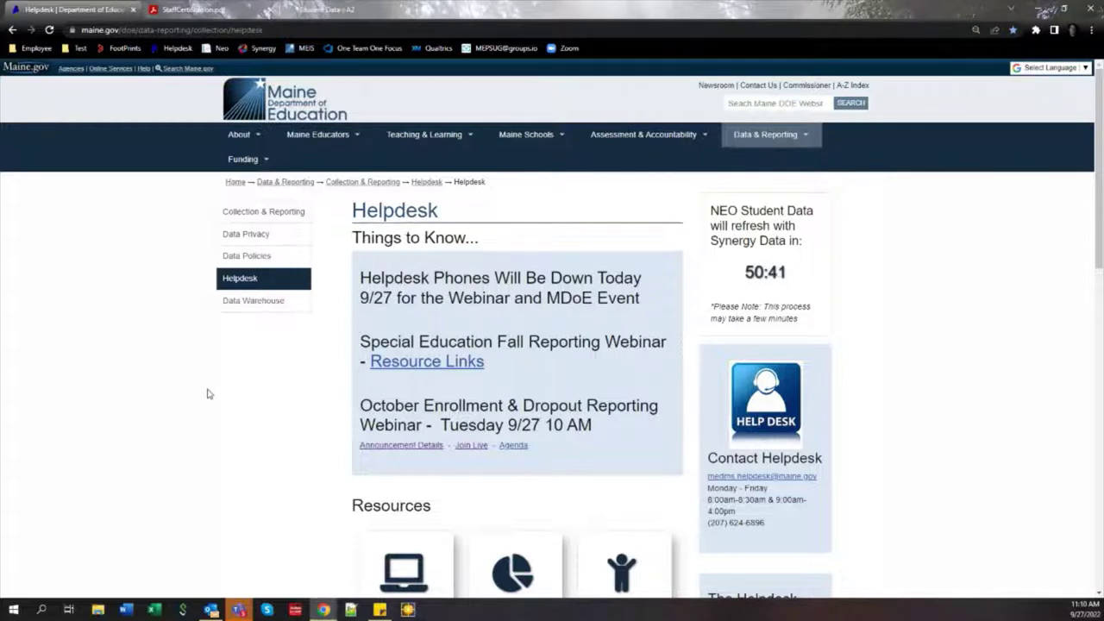
# Look over the Data Reporting Instructions page, then return to the Helpdesk resources
pyautogui.scroll(-1, 207, 394)
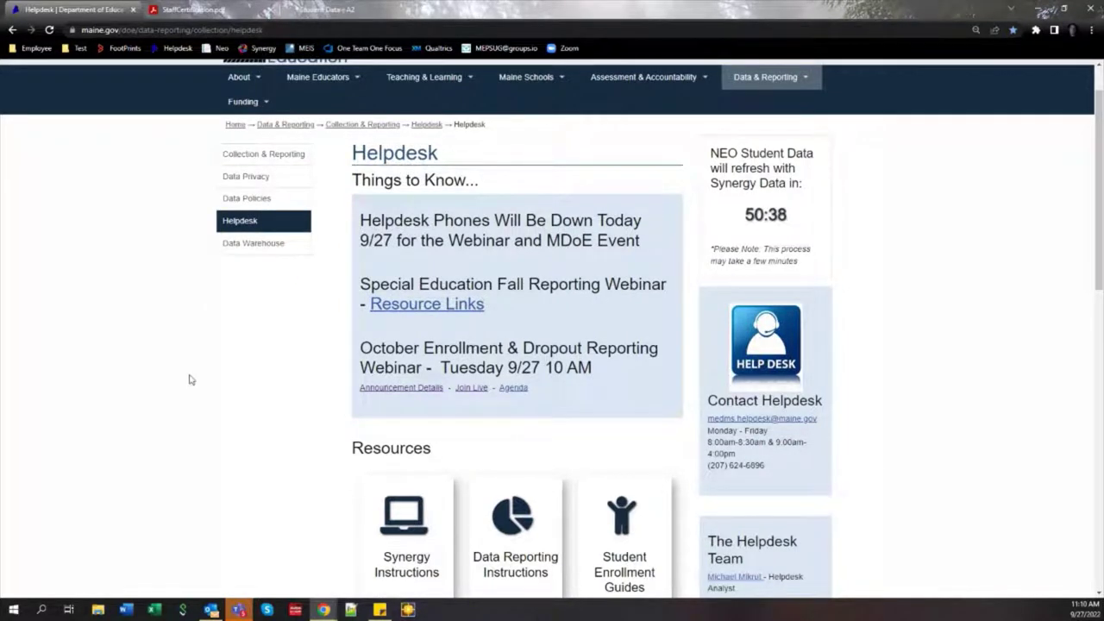
pyautogui.scroll(-3, 207, 371)
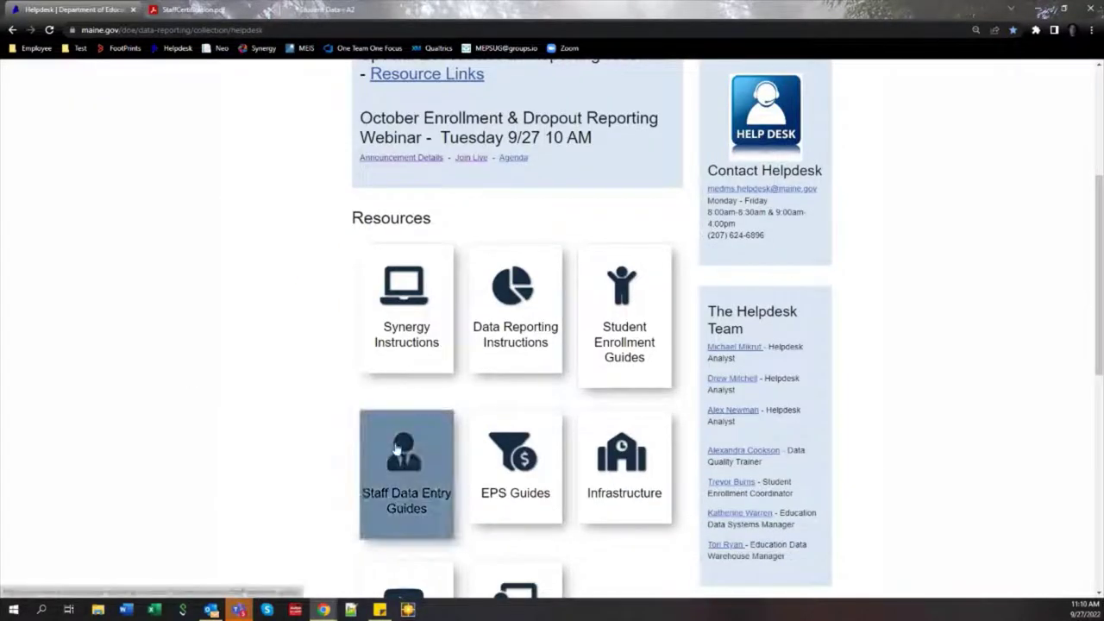
pyautogui.scroll(-2, 498, 354)
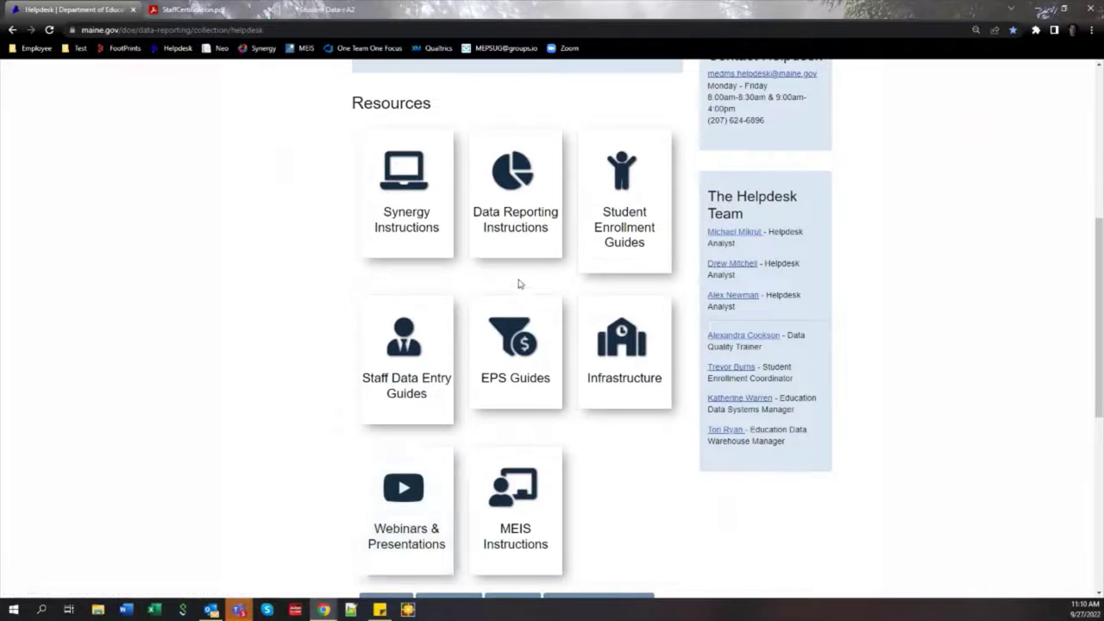
pyautogui.click(522, 245)
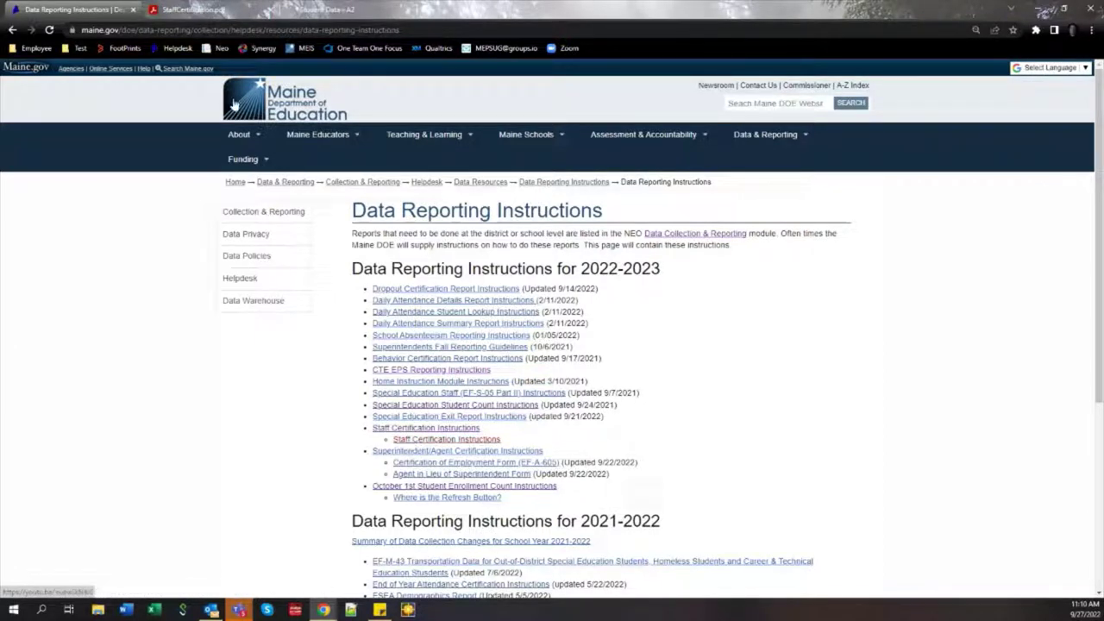
pyautogui.click(13, 29)
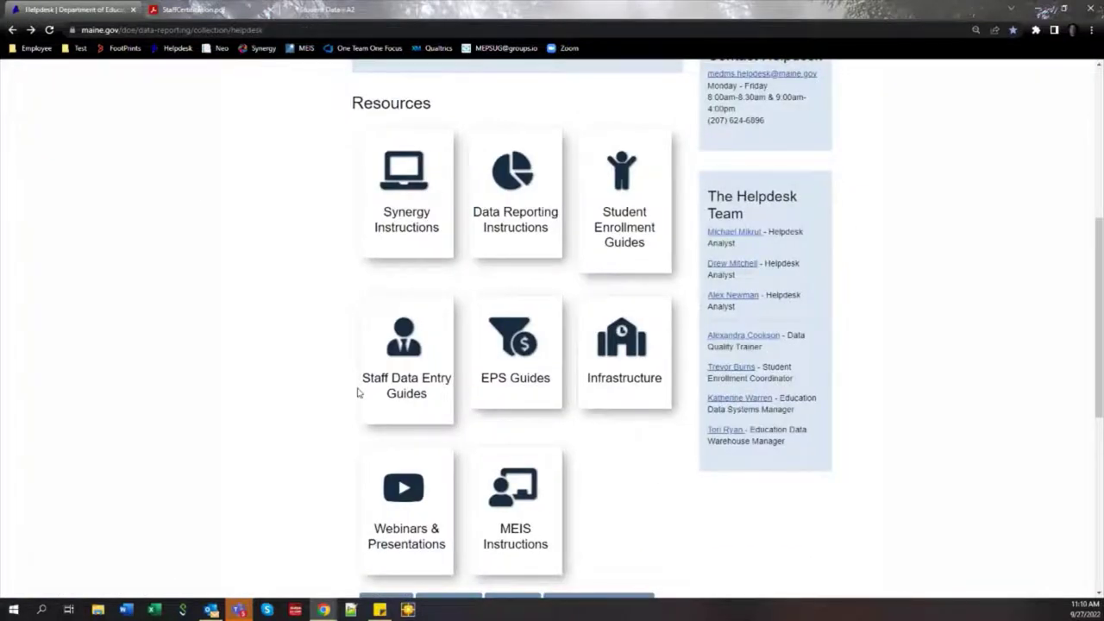
# Bring up the Webinars & Presentations page down to its Video Presentations & Trainings list
pyautogui.click(368, 500)
pyautogui.scroll(-1, 250, 258)
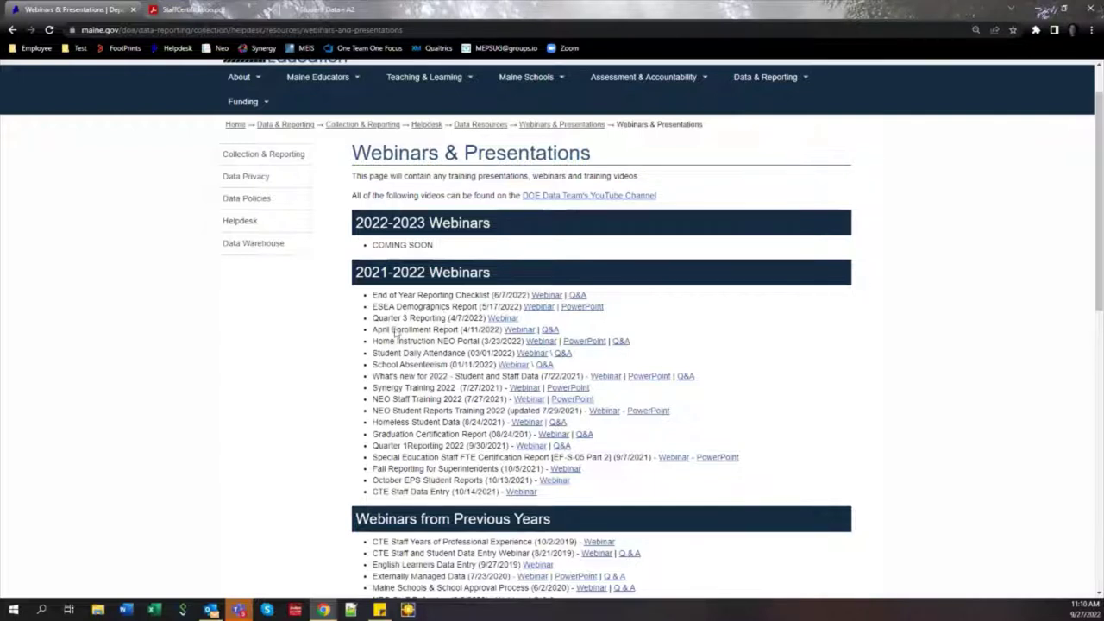
pyautogui.scroll(-2, 267, 362)
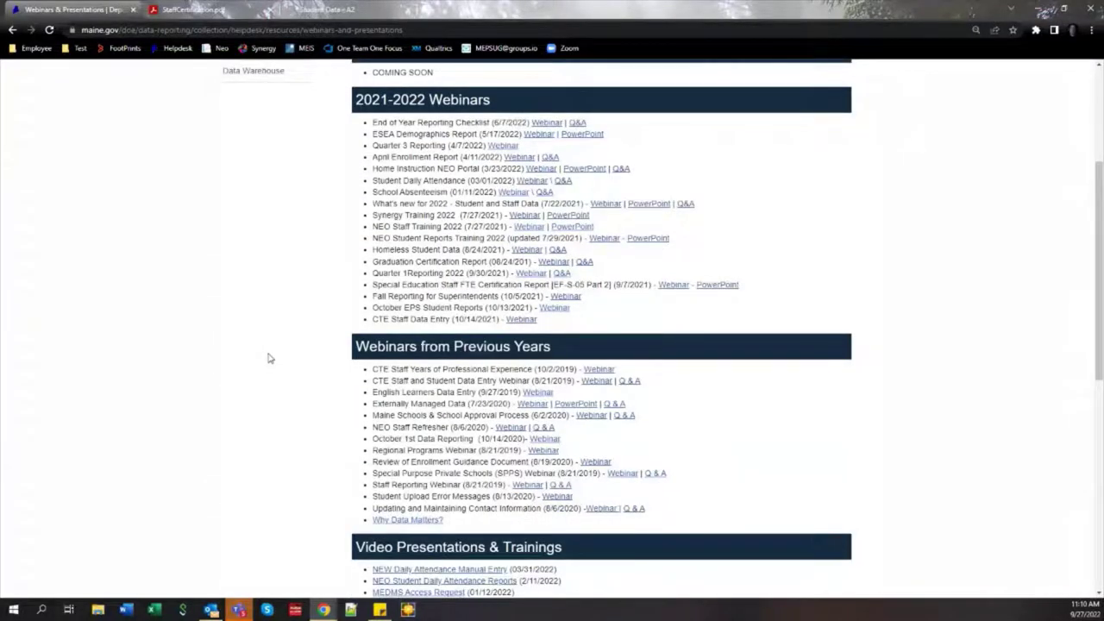
pyautogui.scroll(-3, 284, 322)
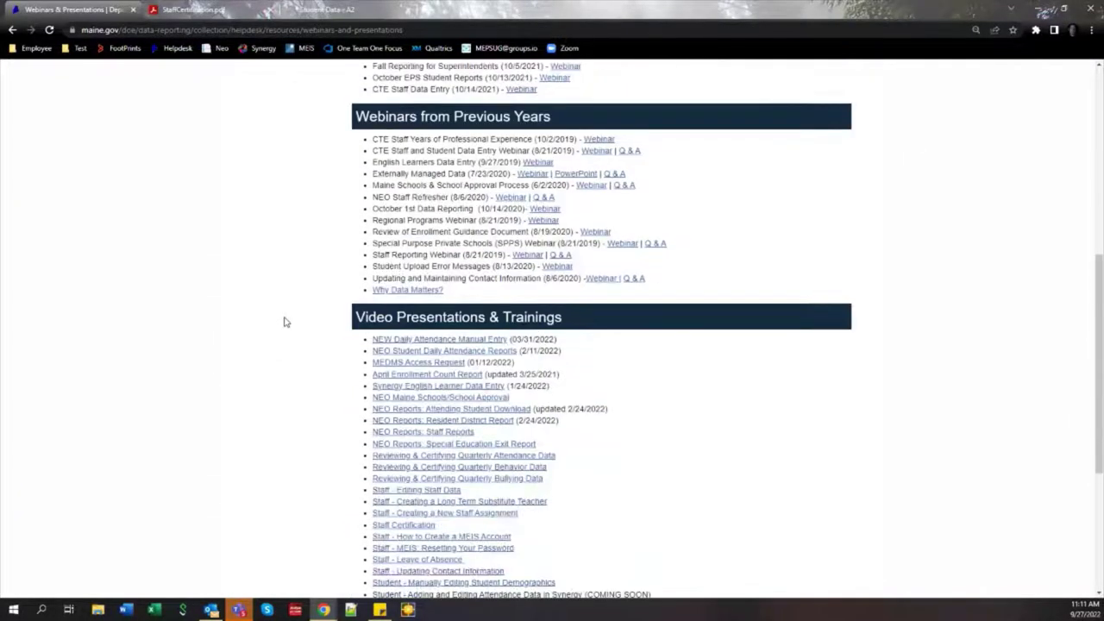
pyautogui.scroll(-2, 285, 322)
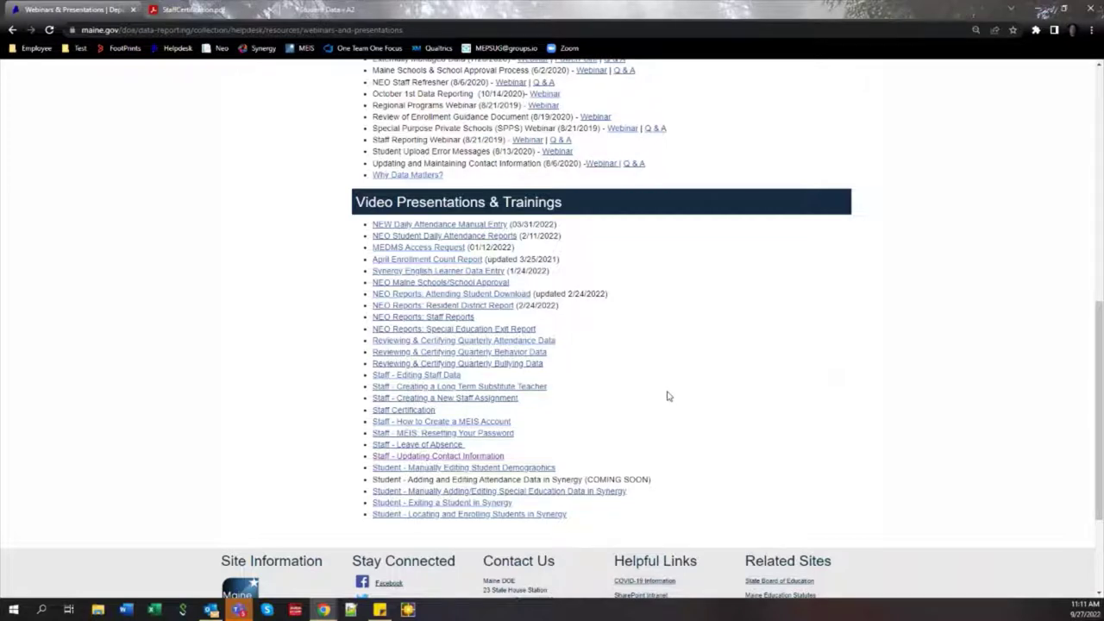
pyautogui.scroll(1, 665, 394)
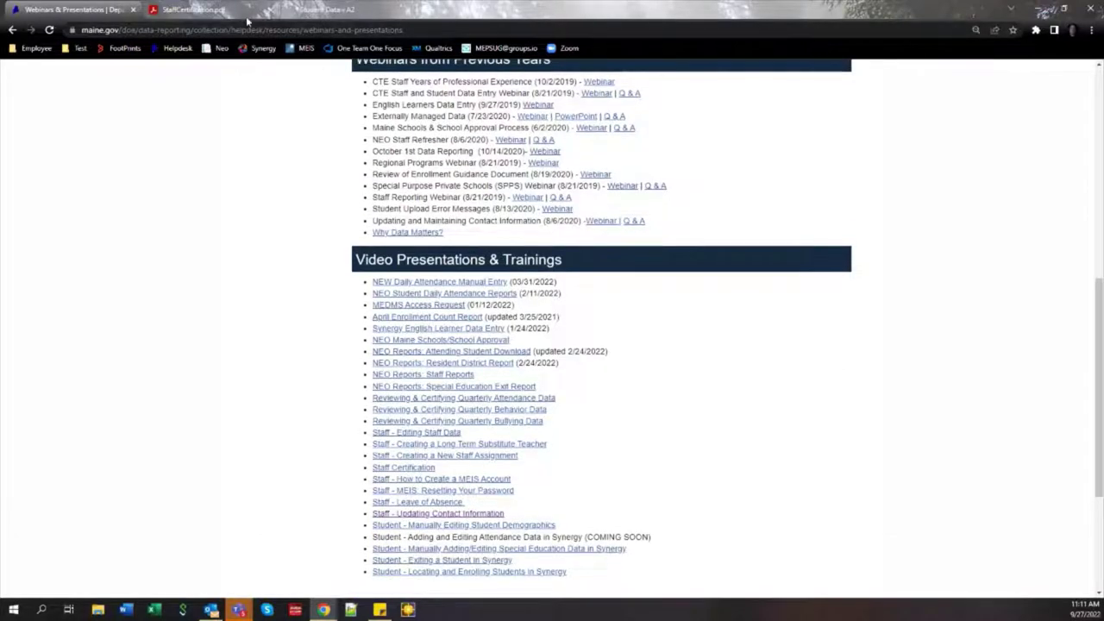
# Read the opening page of StaffCertification.pdf, then switch to the Student Data - A2 dashboard
pyautogui.click(246, 11)
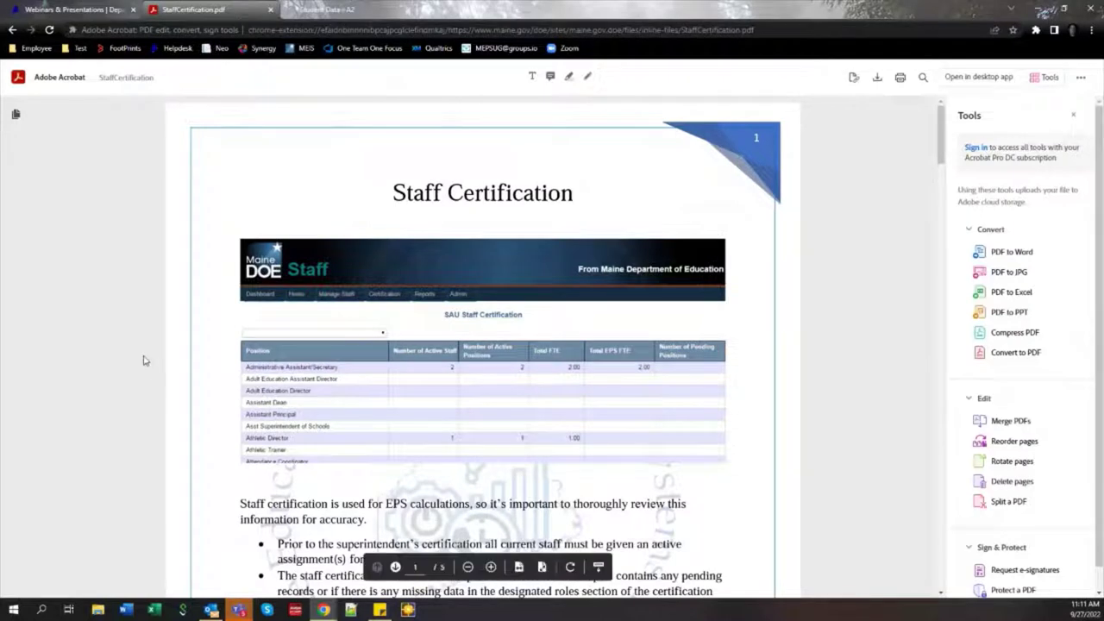
pyautogui.scroll(-1, 106, 295)
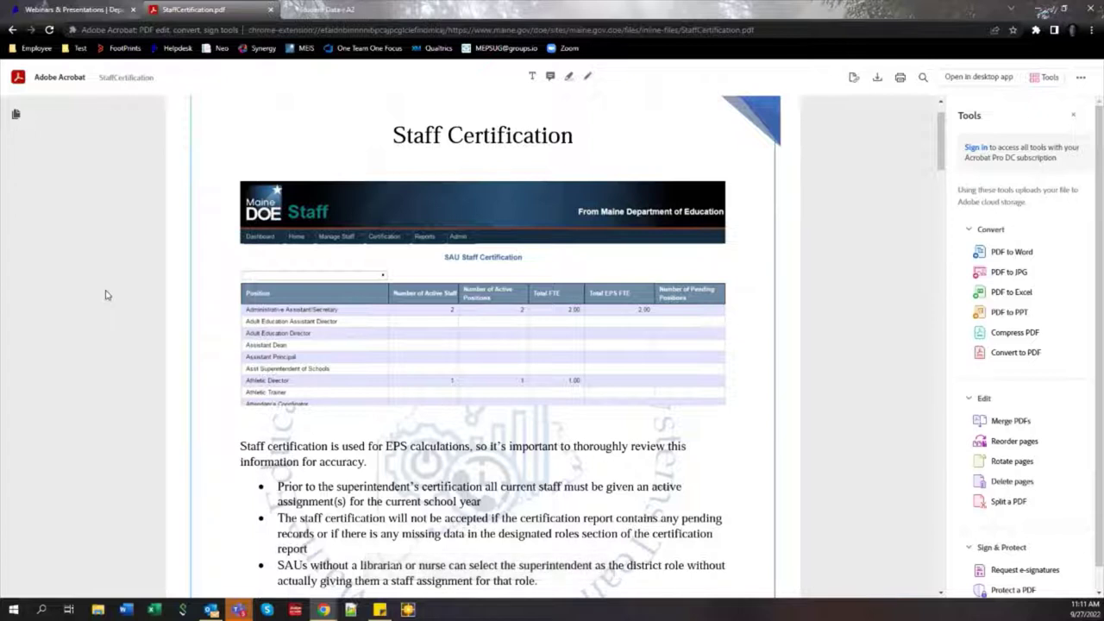
pyautogui.scroll(-1, 99, 364)
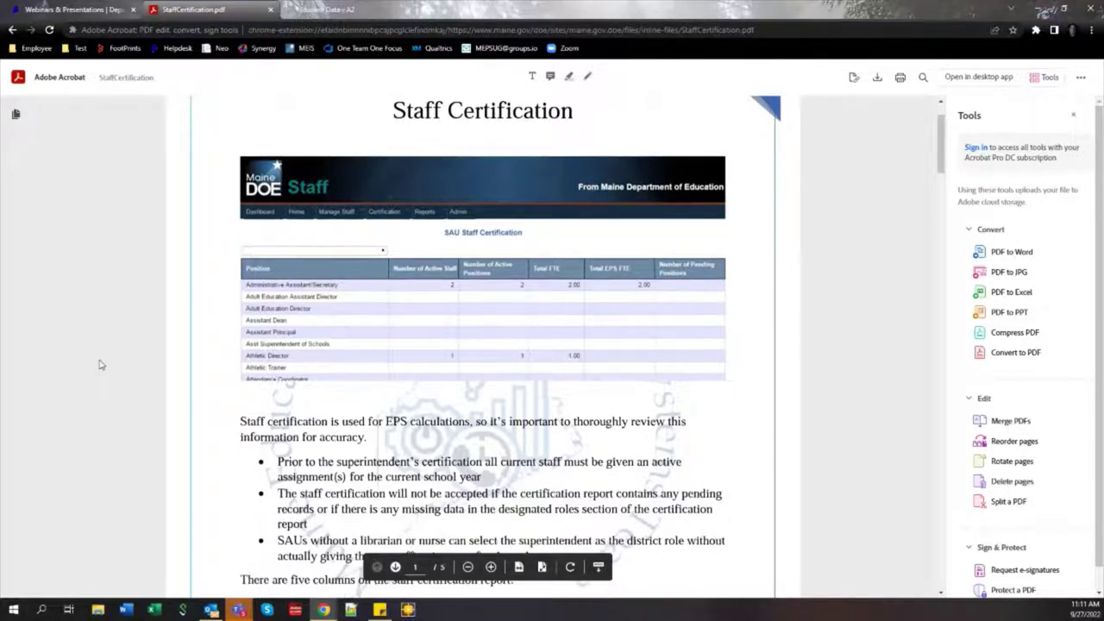
pyautogui.scroll(-1, 100, 364)
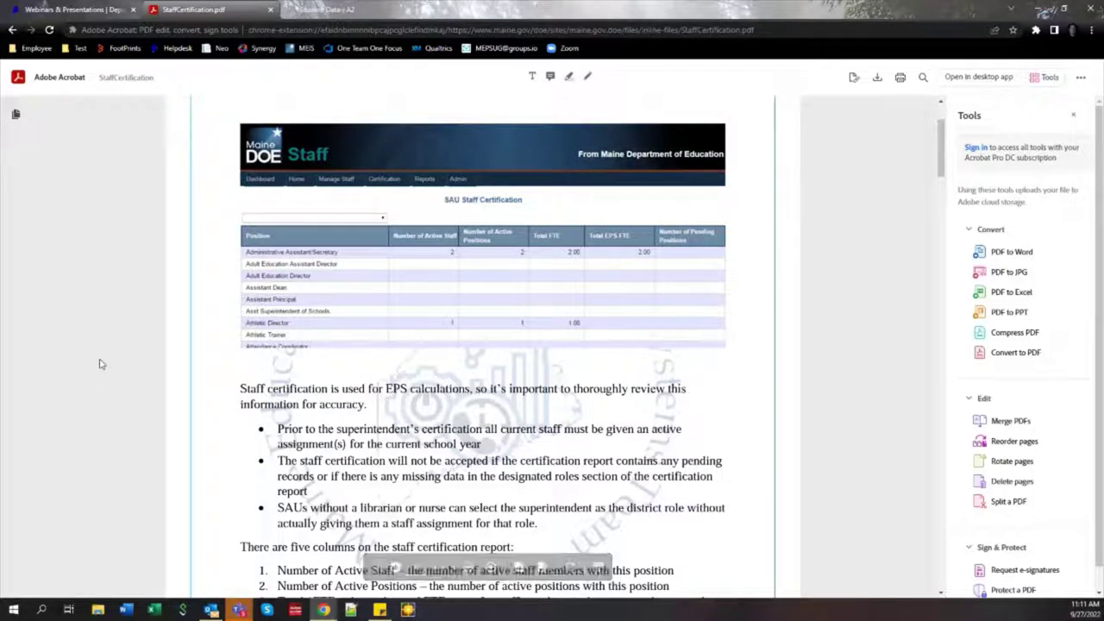
pyautogui.click(336, 9)
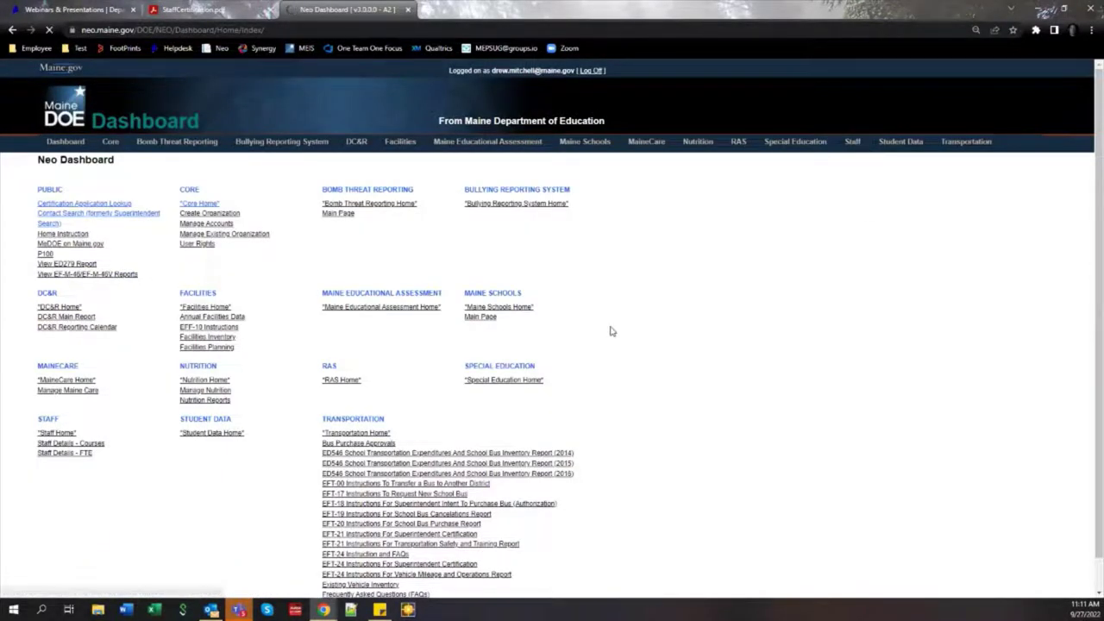
# Visit the NEO Staff module's welcome page, then close it to return to the Maine DOE website
pyautogui.click(853, 145)
pyautogui.moveTo(164, 153)
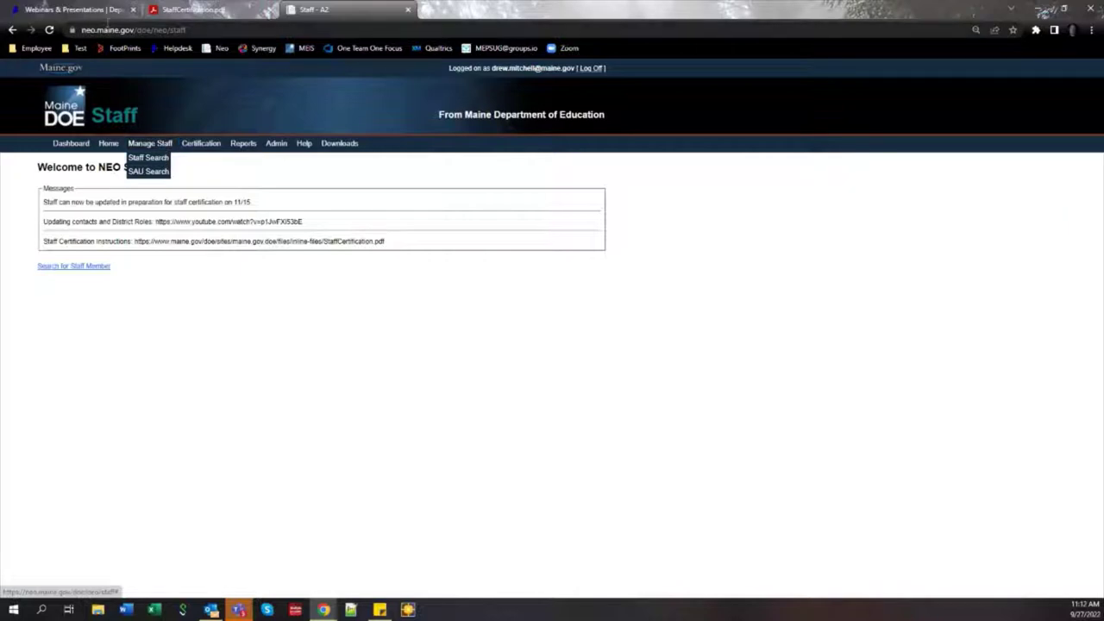
pyautogui.hotkey('ctrl', 'w')
# Go back to the Helpdesk's Current System Issues, then return to the Staff - A2 welcome page
pyautogui.click(12, 29)
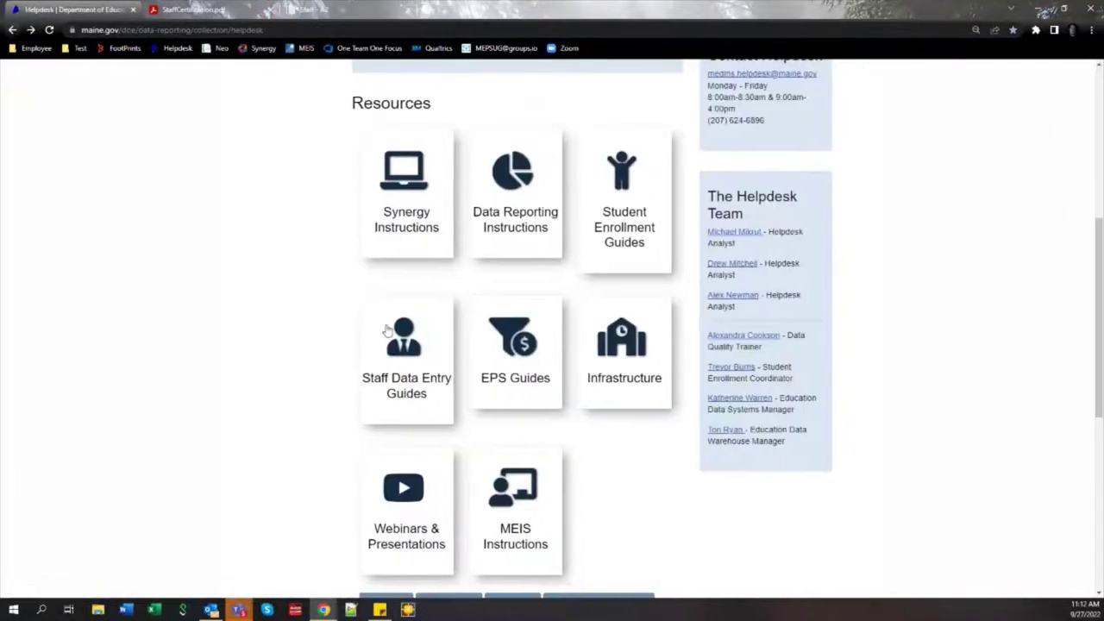
pyautogui.scroll(-4, 307, 328)
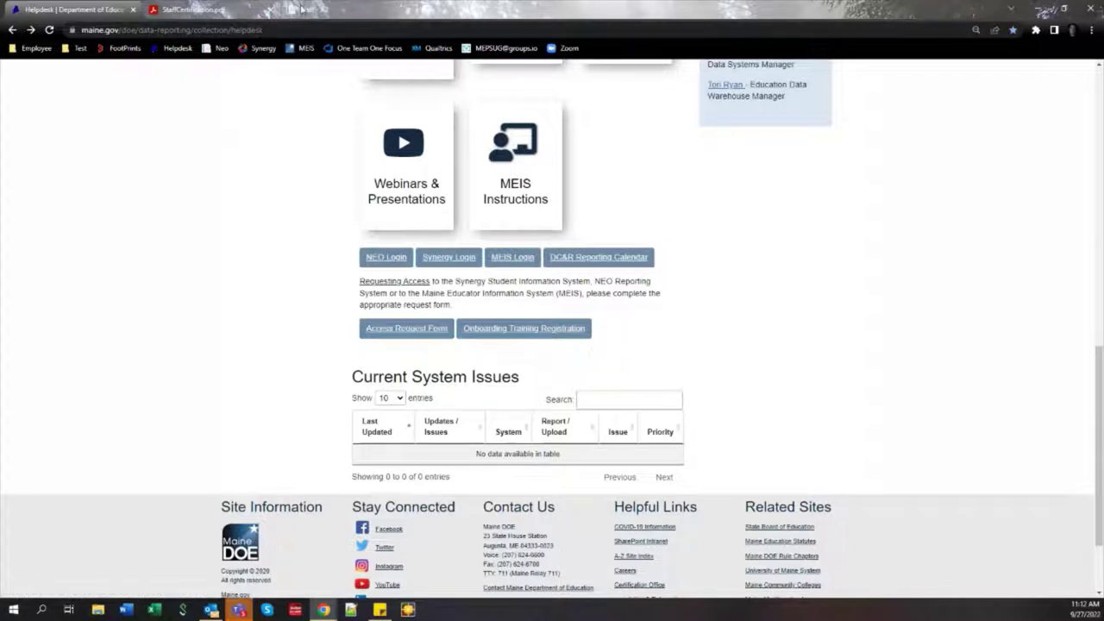
pyautogui.click(303, 9)
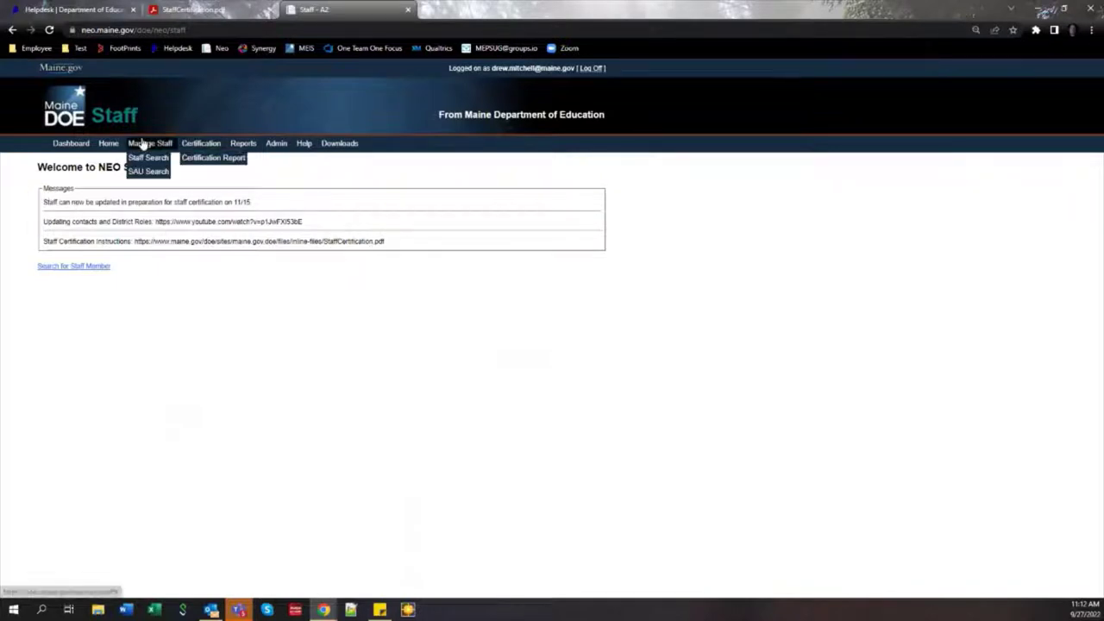
# Run Manage Staff SAU Search with district Maine Department of Education to list its 4 staff
pyautogui.click(148, 170)
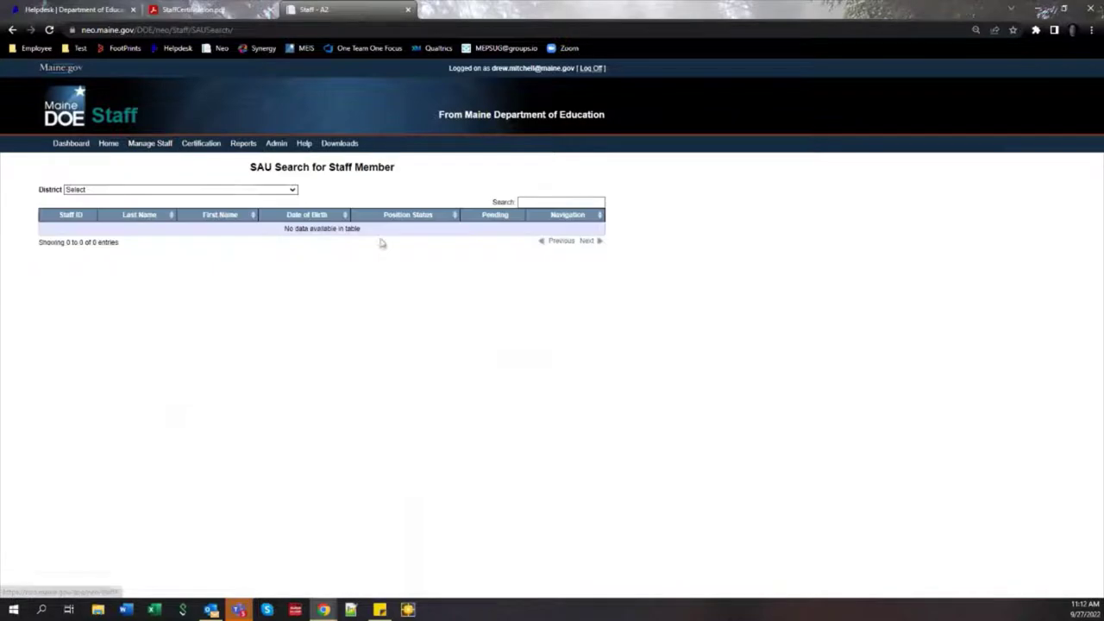
pyautogui.click(245, 192)
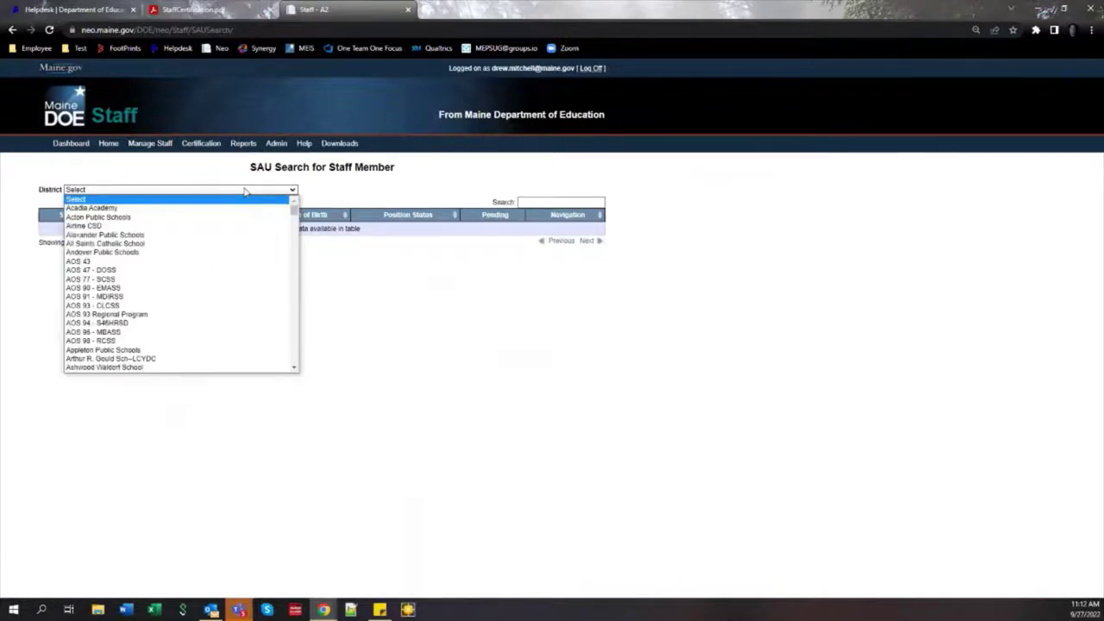
pyautogui.write('maine coast')
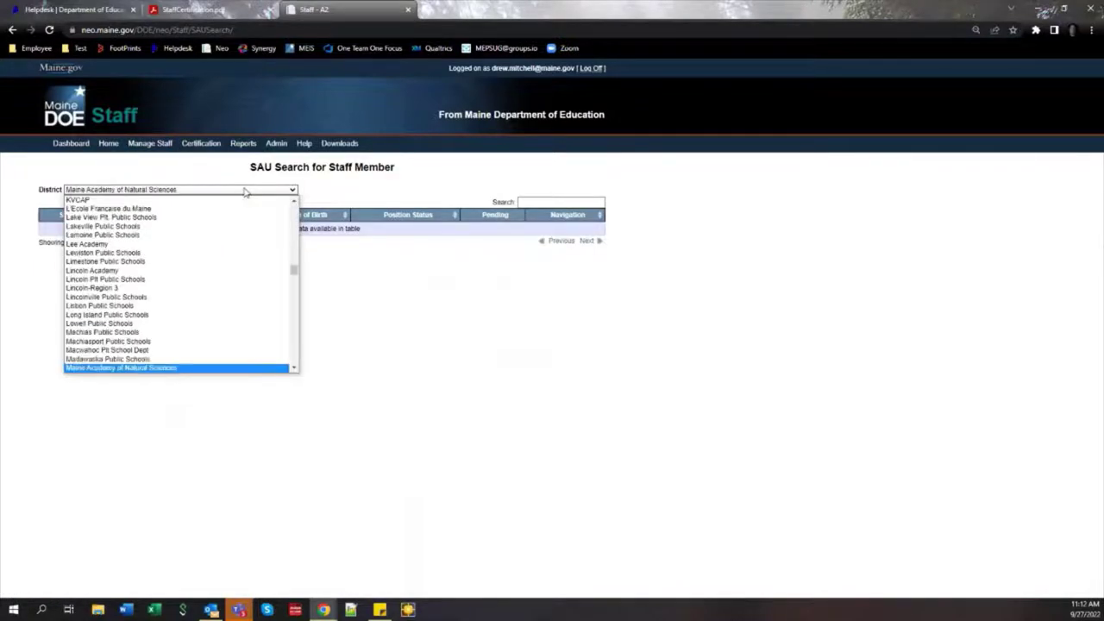
pyautogui.press('Down')
pyautogui.press('Down')
pyautogui.press('Down')
pyautogui.press('Return')
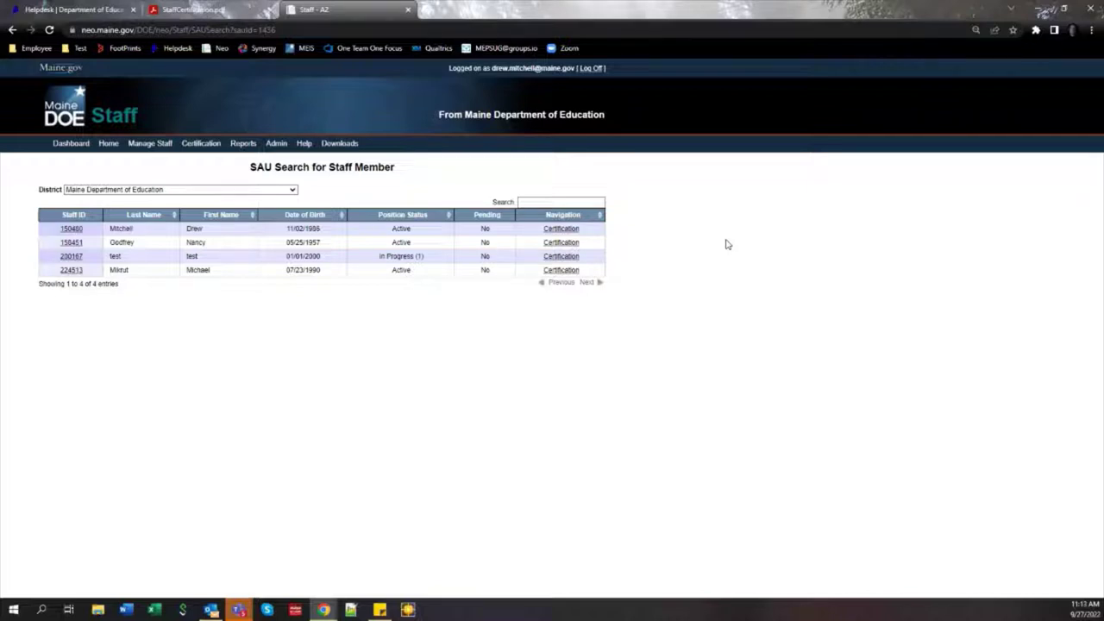
# Open the test member's Staff ID record and edit its Bus Driver assignment at MDOE School
pyautogui.click(73, 257)
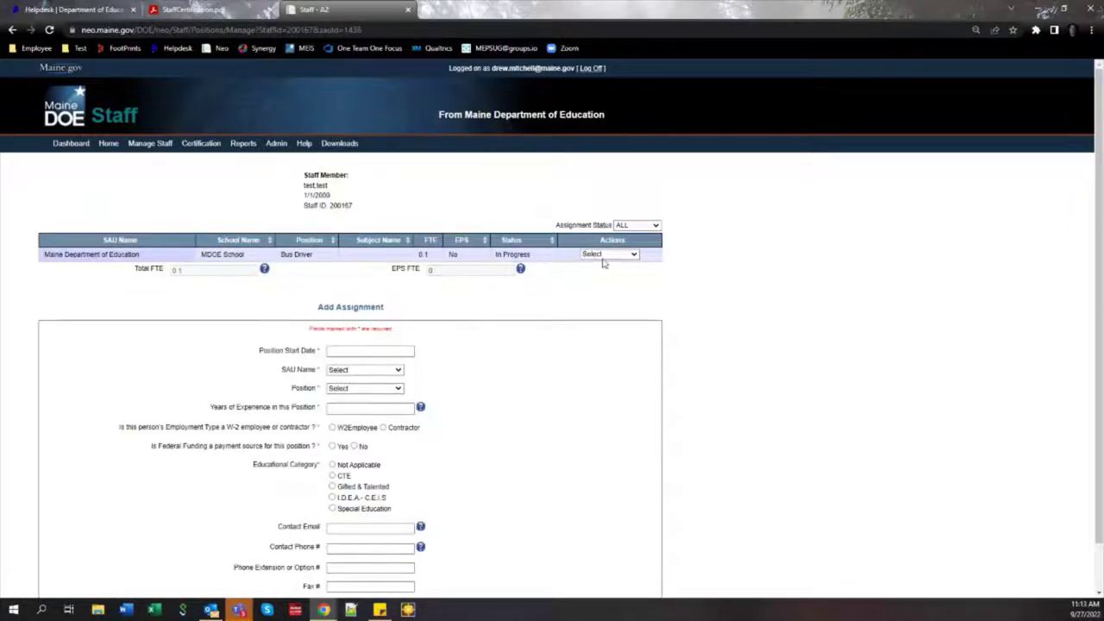
pyautogui.click(603, 255)
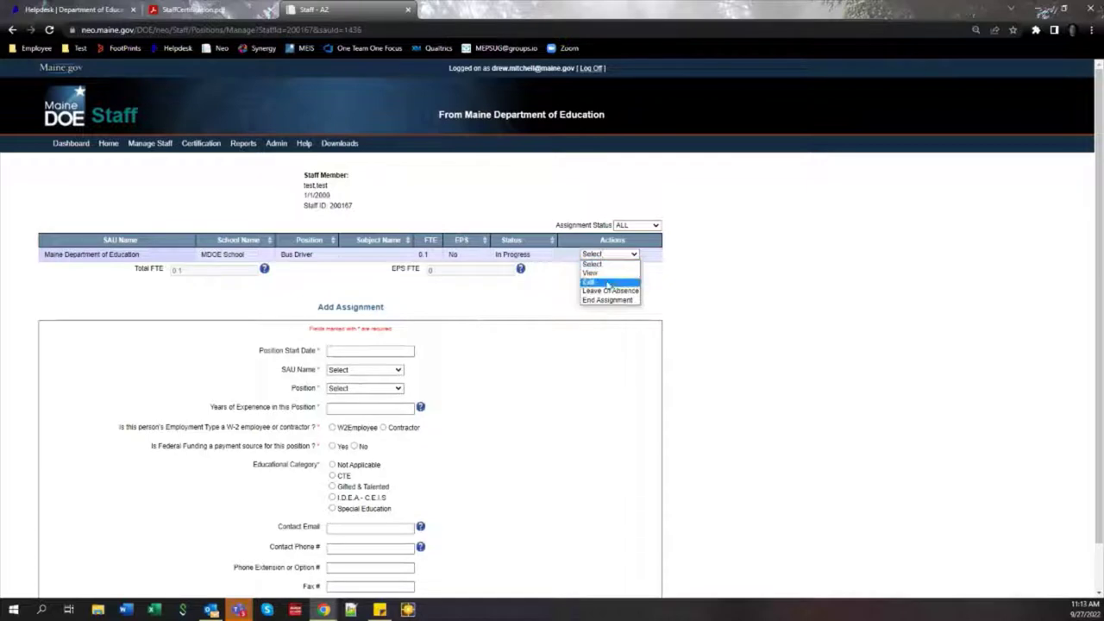
pyautogui.click(590, 282)
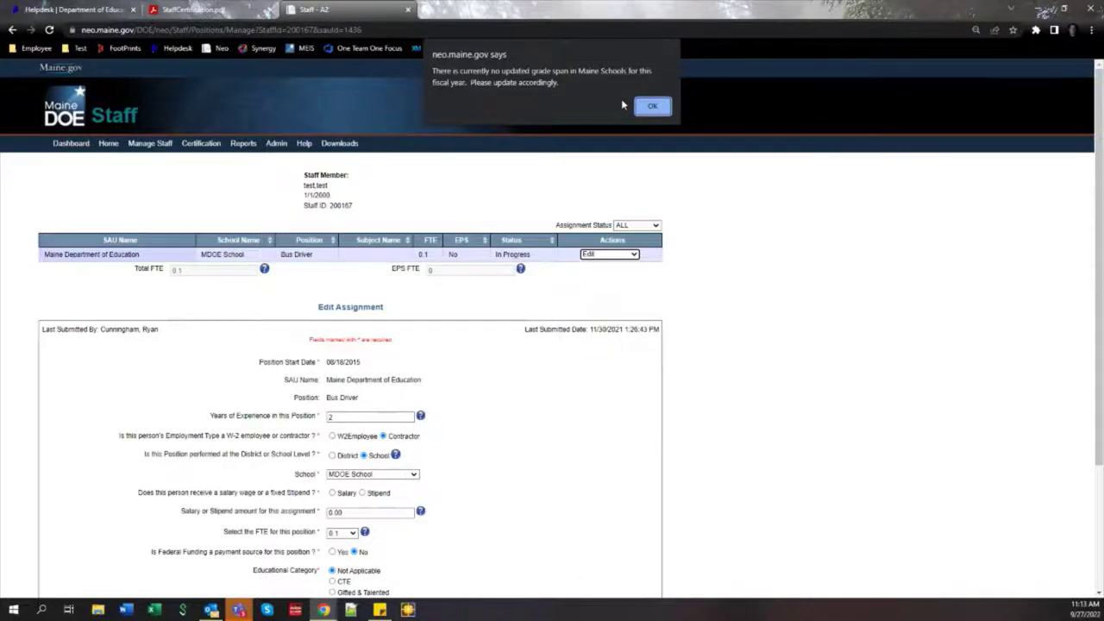
# Dismiss the grade-span alert and review the Bus Driver assignment form showing contractor, school-level, FTE 0.1
pyautogui.click(649, 105)
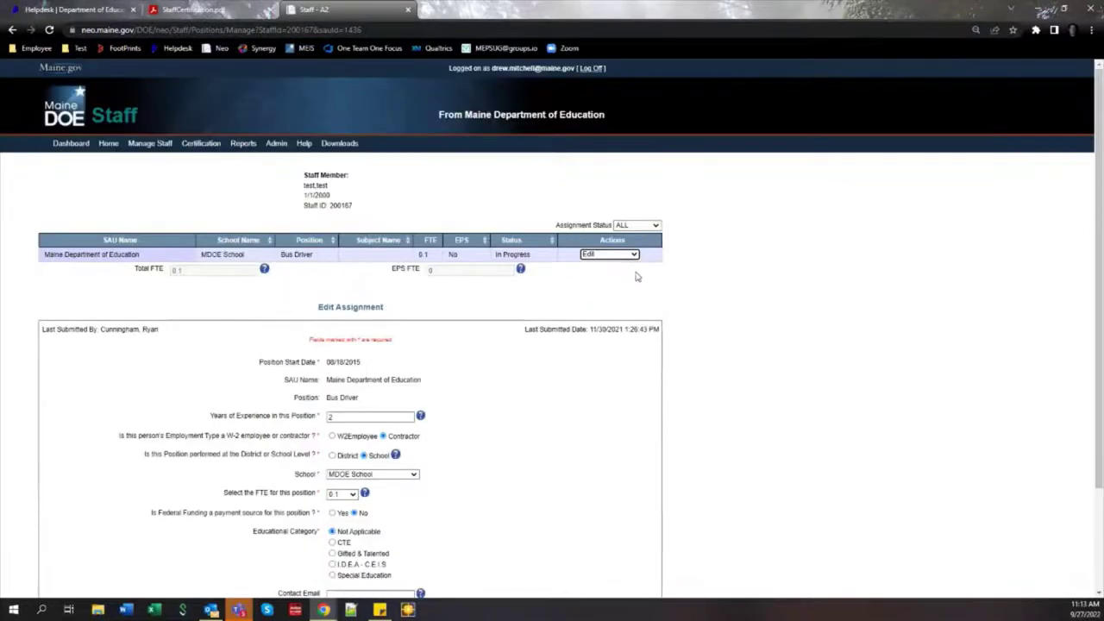
pyautogui.scroll(-1, 637, 276)
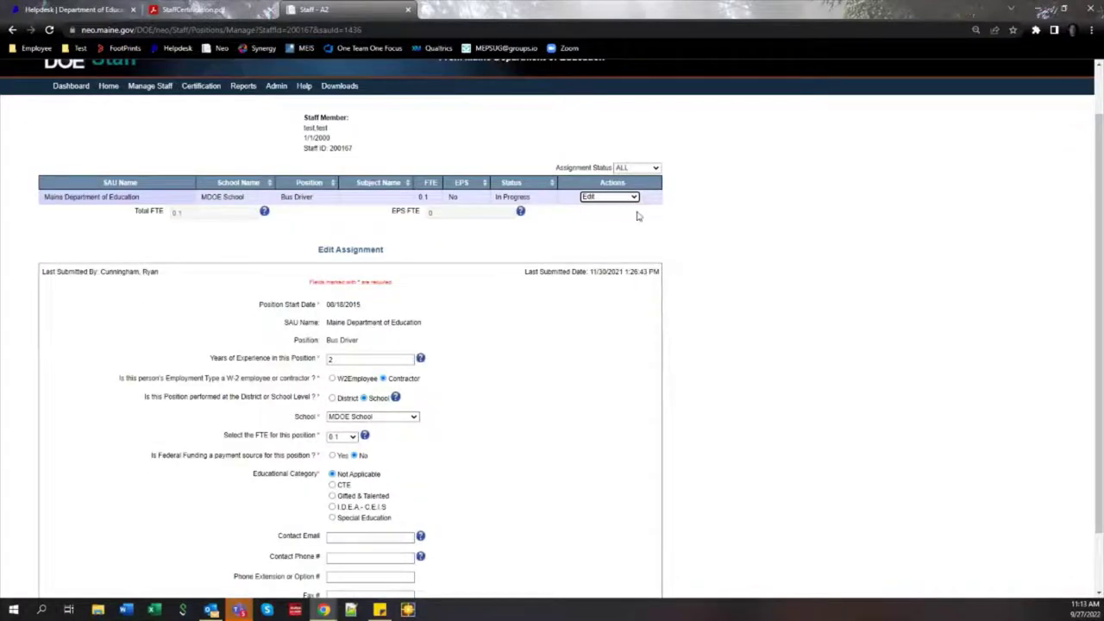
pyautogui.scroll(-1, 637, 215)
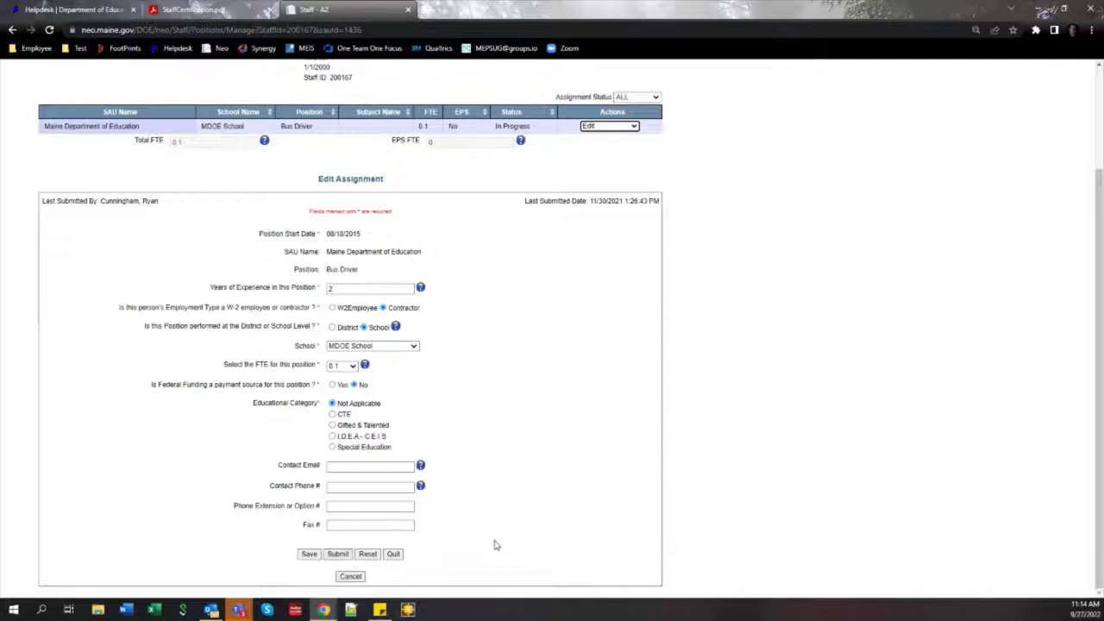
pyautogui.scroll(3, 495, 545)
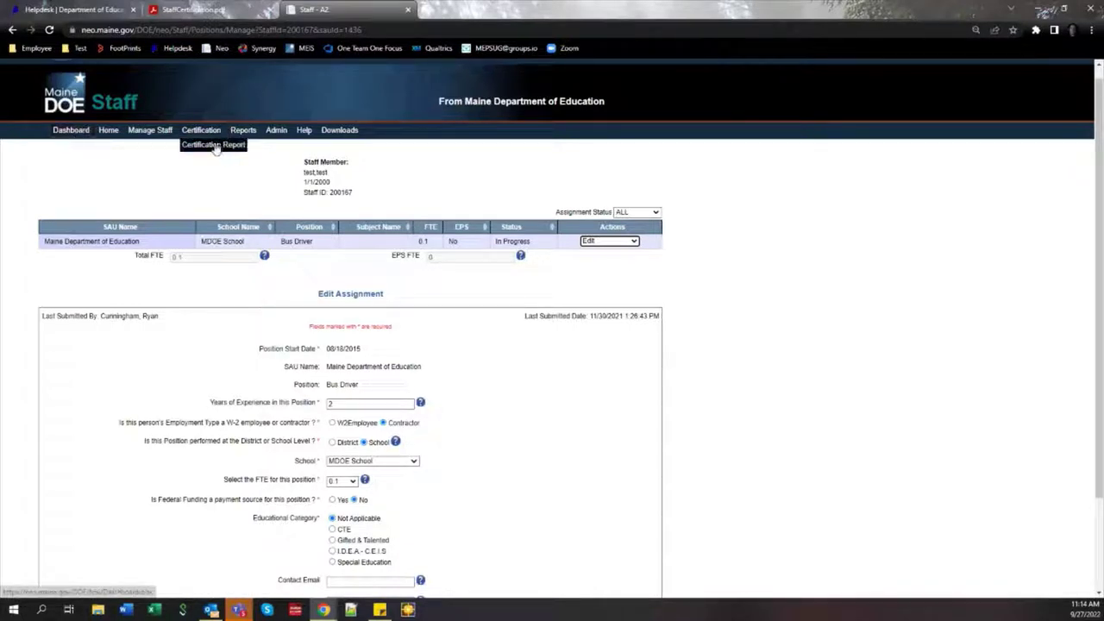
# Run the SAU Staff Certification report for SAU Maine Department of Education, searched by typing 'maine'
pyautogui.click(216, 147)
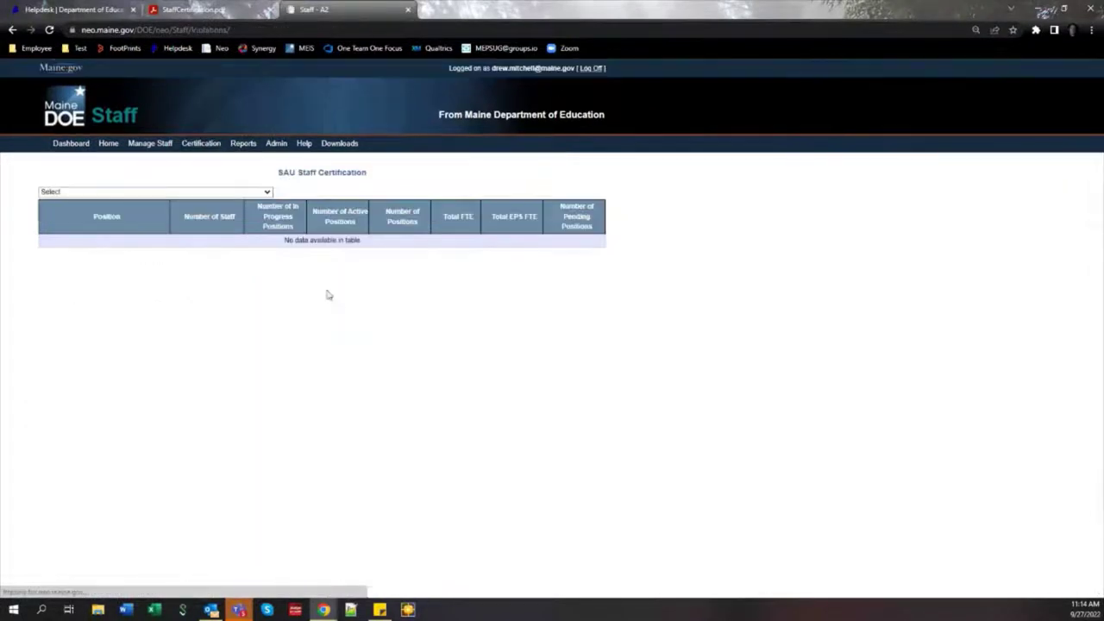
pyautogui.click(210, 191)
pyautogui.write('maine')
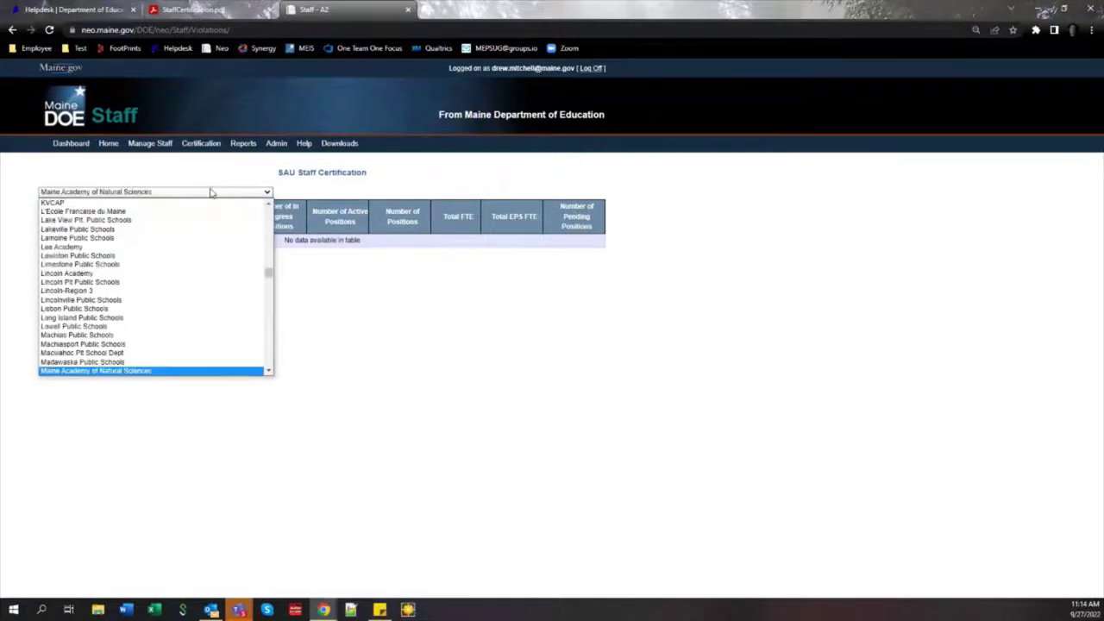
pyautogui.press('Down')
pyautogui.press('Down')
pyautogui.press('Down')
pyautogui.press('Down')
pyautogui.press('Down')
pyautogui.press('Down')
pyautogui.press('Down')
pyautogui.press('Down')
pyautogui.press('Down')
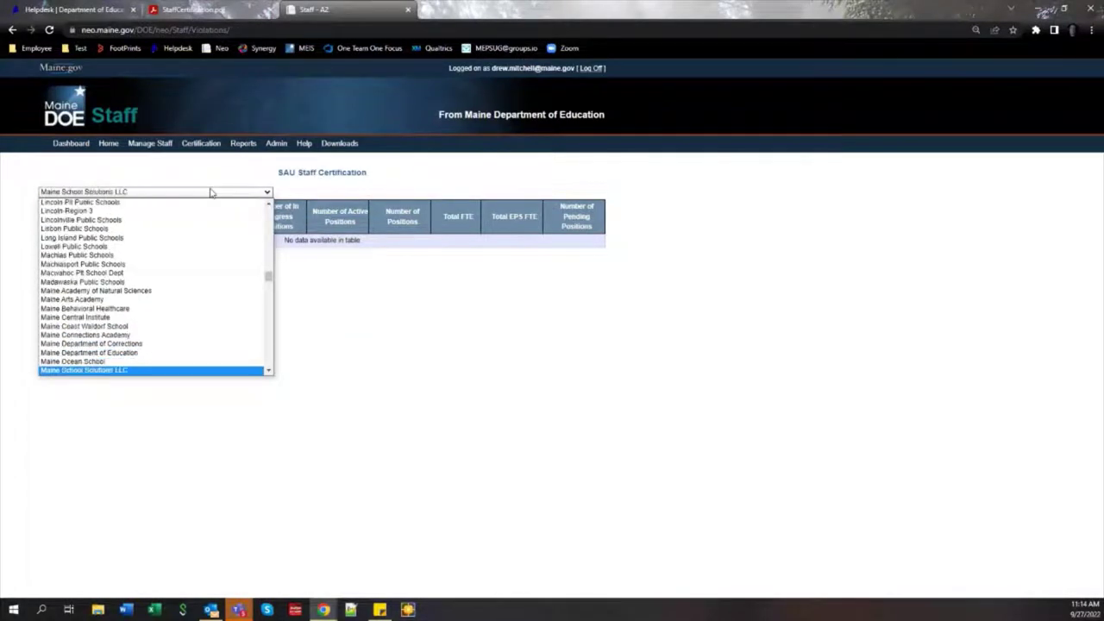
pyautogui.press('Down')
pyautogui.press('Down')
pyautogui.press('Down')
pyautogui.press('Down')
pyautogui.press('Down')
pyautogui.press('Down')
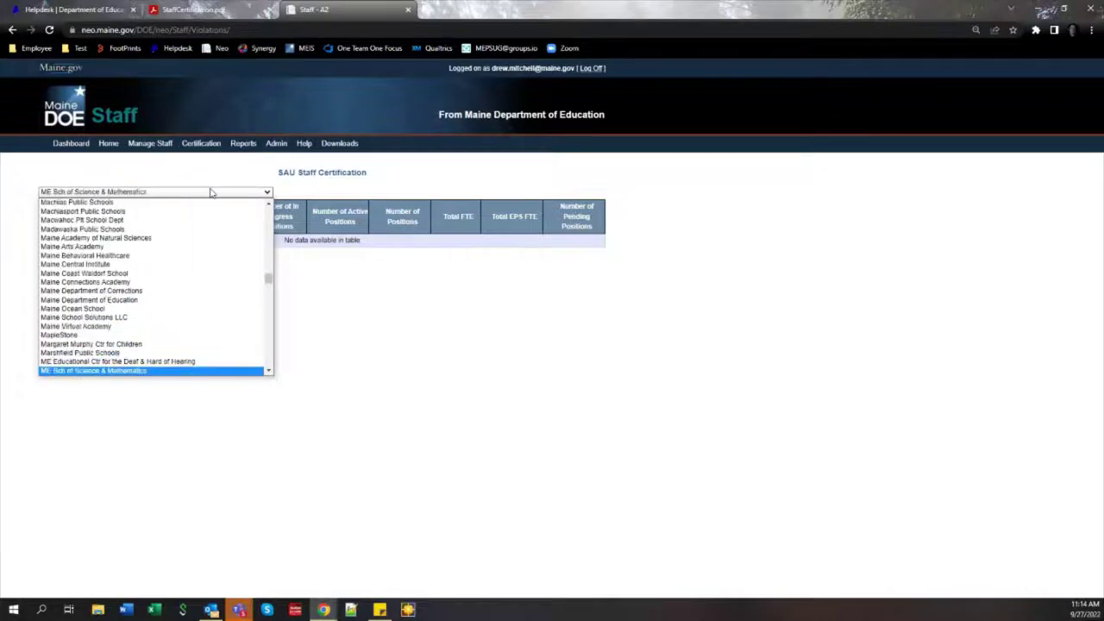
pyautogui.press('Down')
pyautogui.press('Down')
pyautogui.press('Down')
pyautogui.press('Up')
pyautogui.press('Up')
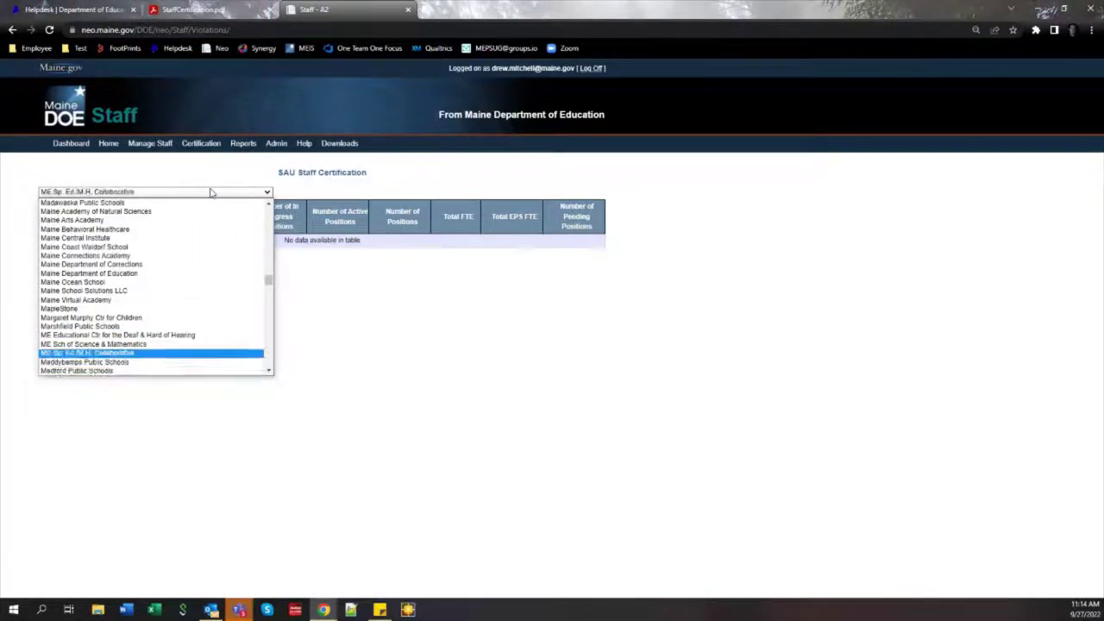
pyautogui.press('Up')
pyautogui.press('Up')
pyautogui.press('Up')
pyautogui.press('Up')
pyautogui.press('Up')
pyautogui.press('Up')
pyautogui.press('Up')
pyautogui.press('Up')
pyautogui.press('Up')
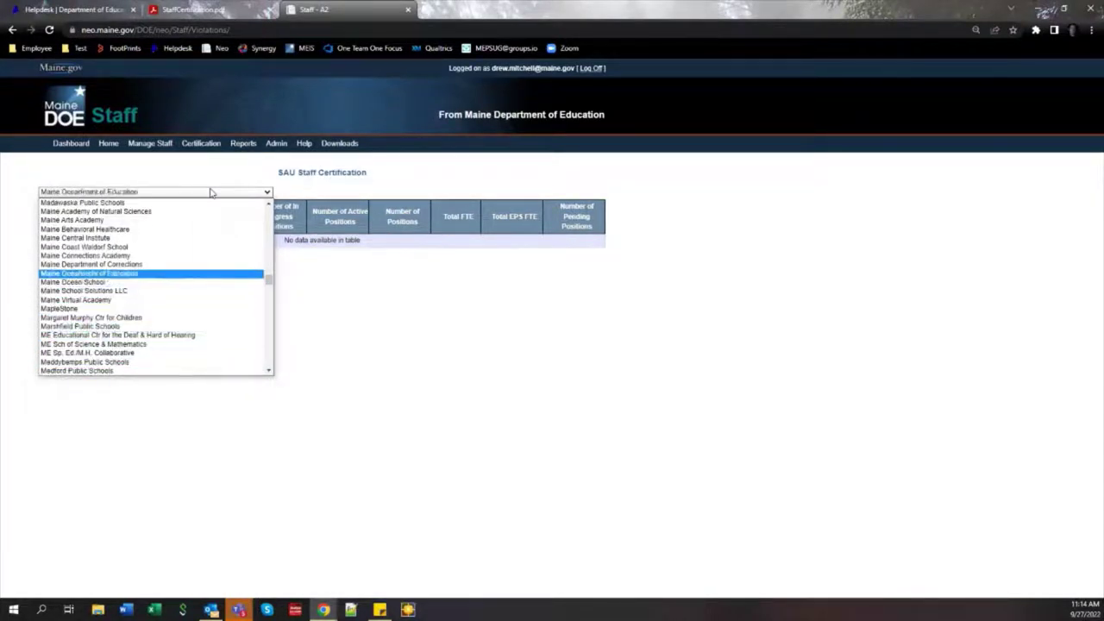
pyautogui.press('Return')
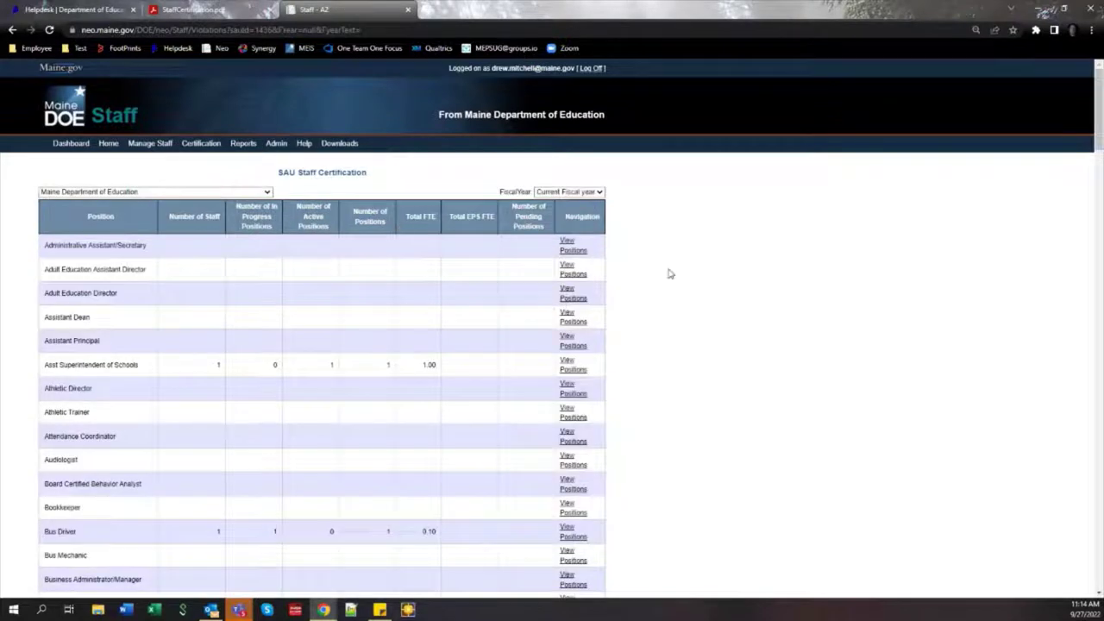
pyautogui.scroll(-1, 662, 291)
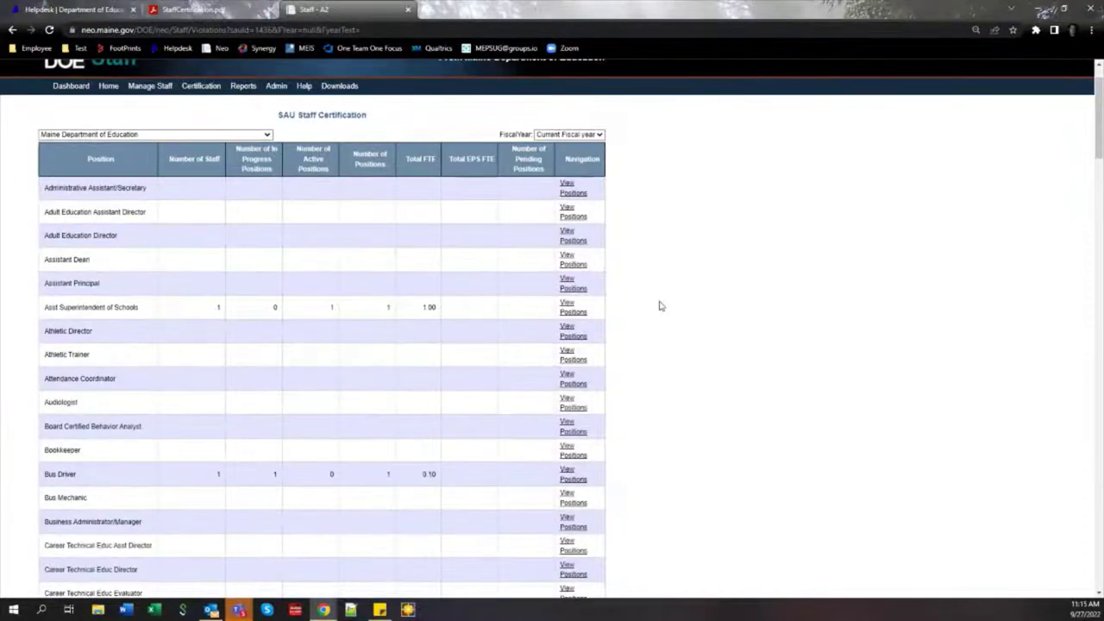
pyautogui.scroll(1, 658, 308)
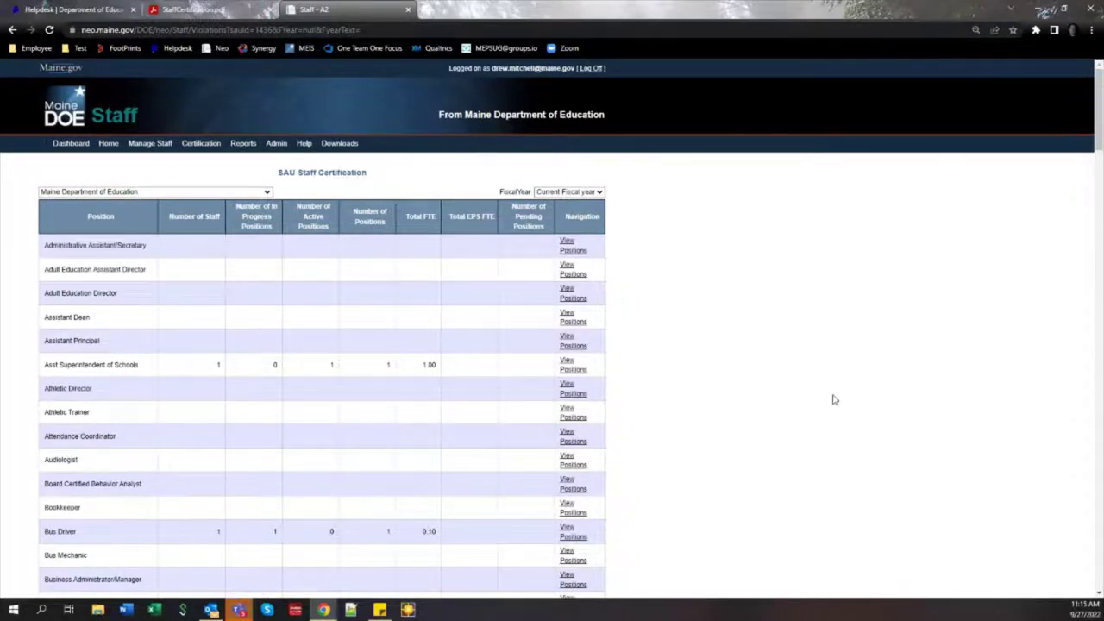
pyautogui.scroll(-1, 832, 396)
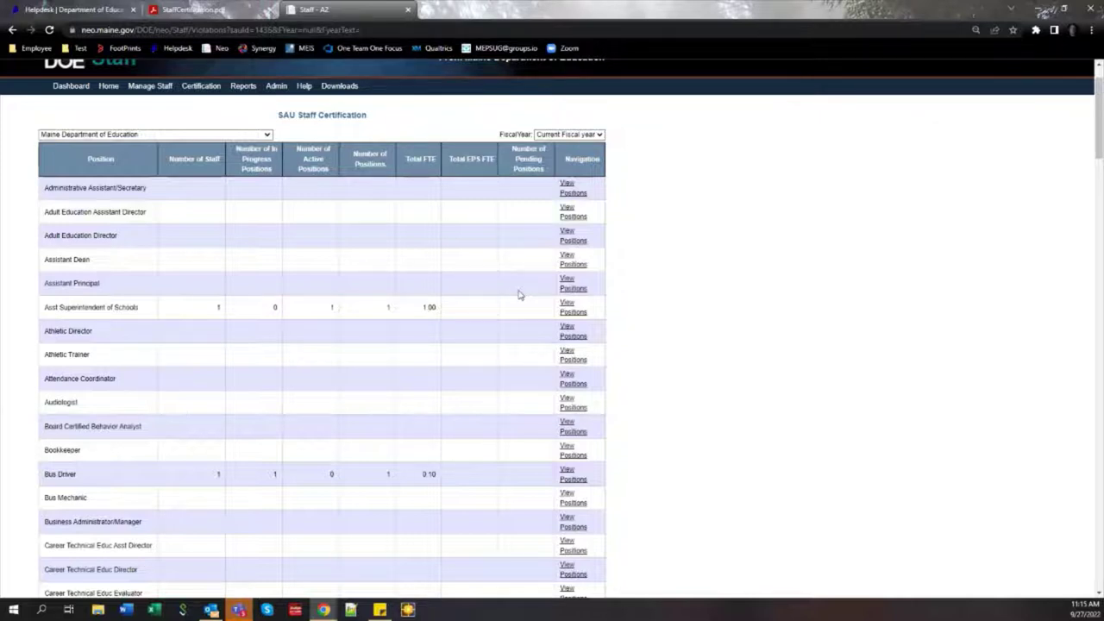
pyautogui.scroll(-1, 520, 295)
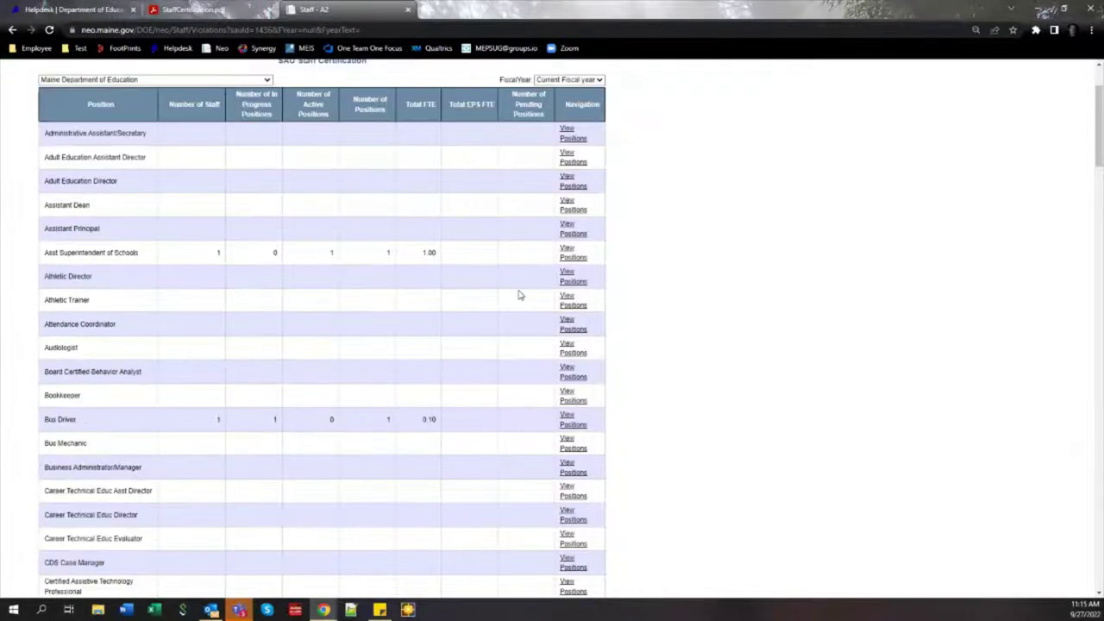
pyautogui.scroll(1, 520, 295)
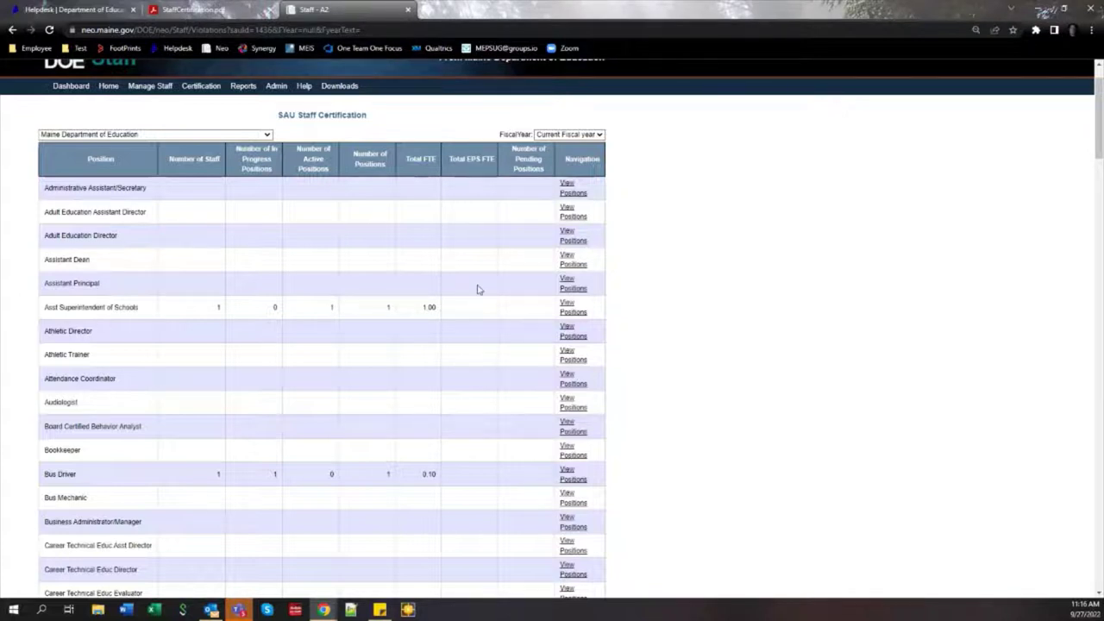
pyautogui.scroll(-1, 384, 287)
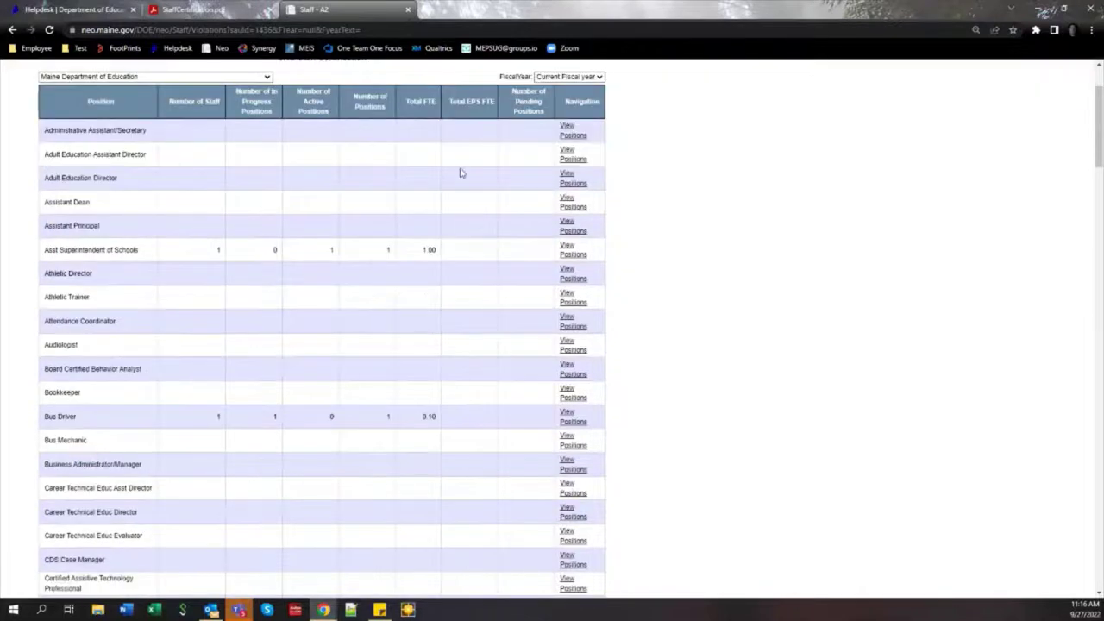
pyautogui.scroll(1, 207, 207)
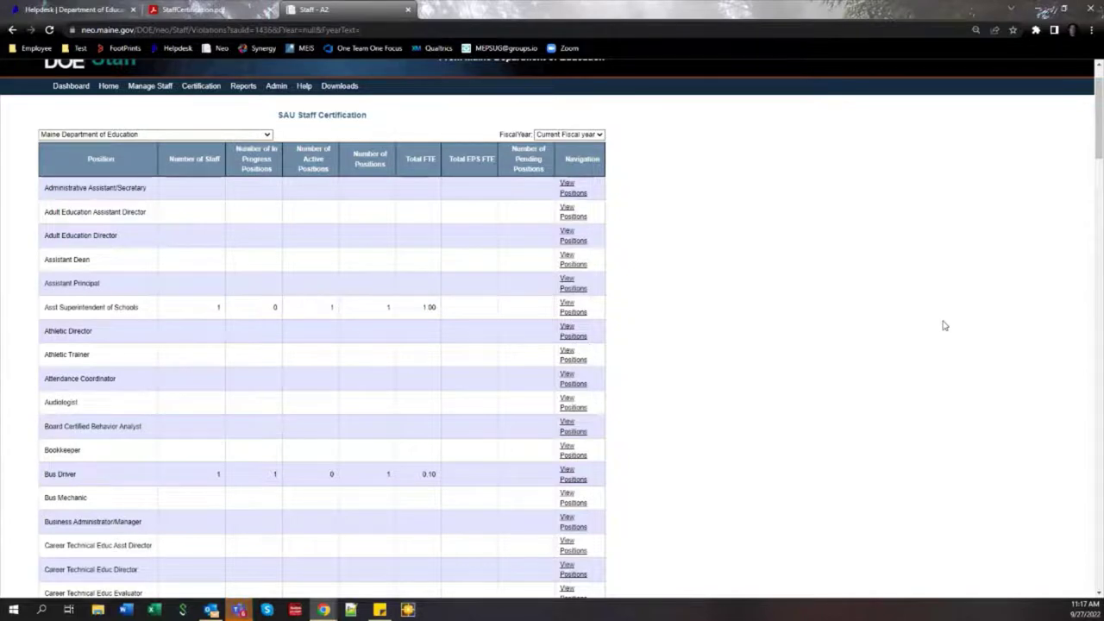
# Open Superintendent of Schools' View Positions in a new tab and switch to that Position Report
pyautogui.scroll(-5, 755, 278)
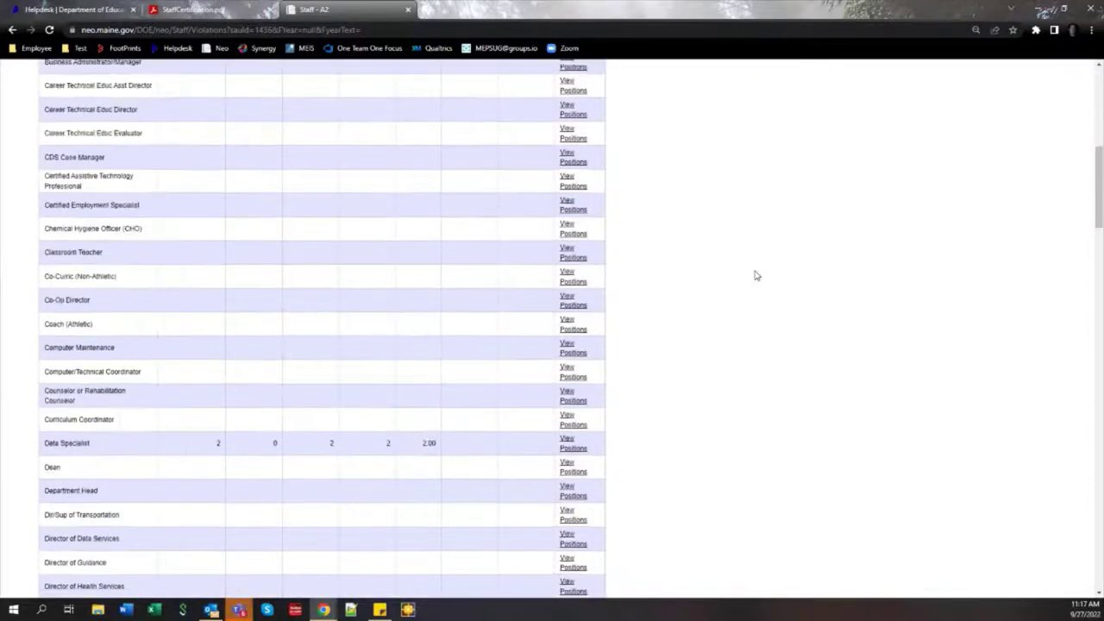
pyautogui.scroll(-8, 755, 275)
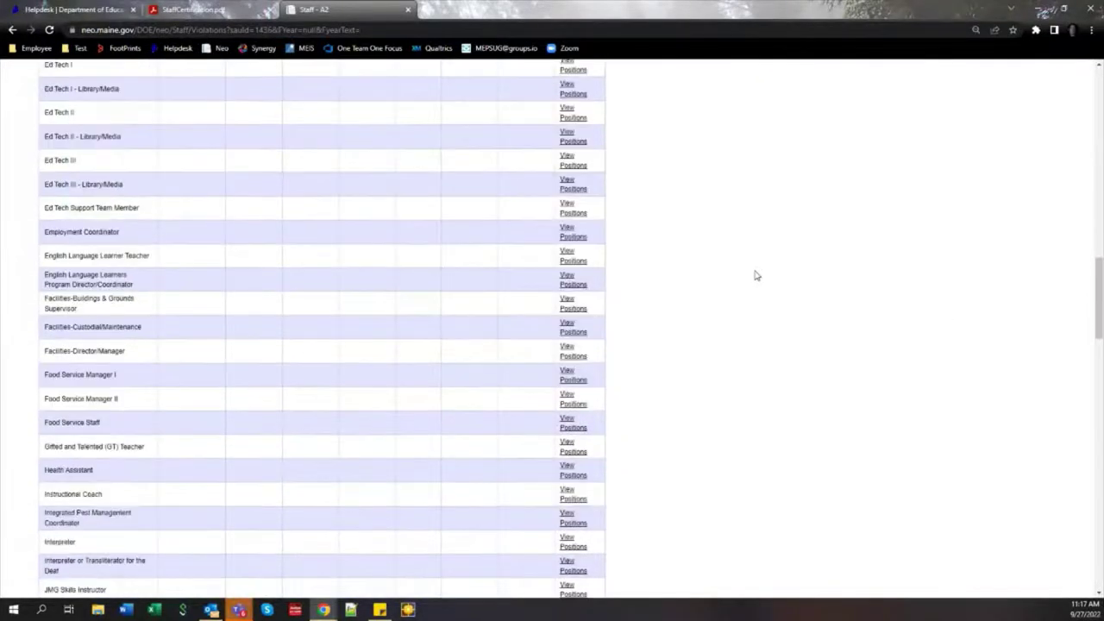
pyautogui.scroll(-1, 755, 275)
pyautogui.scroll(-1, 66, 365)
pyautogui.scroll(-4, 175, 357)
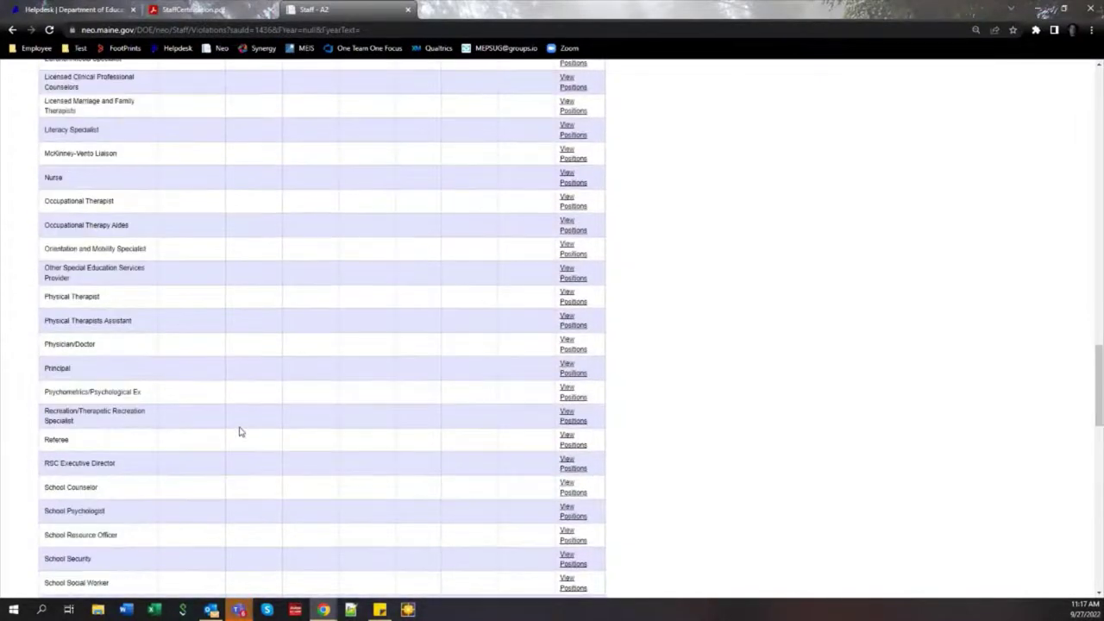
pyautogui.scroll(-5, 240, 431)
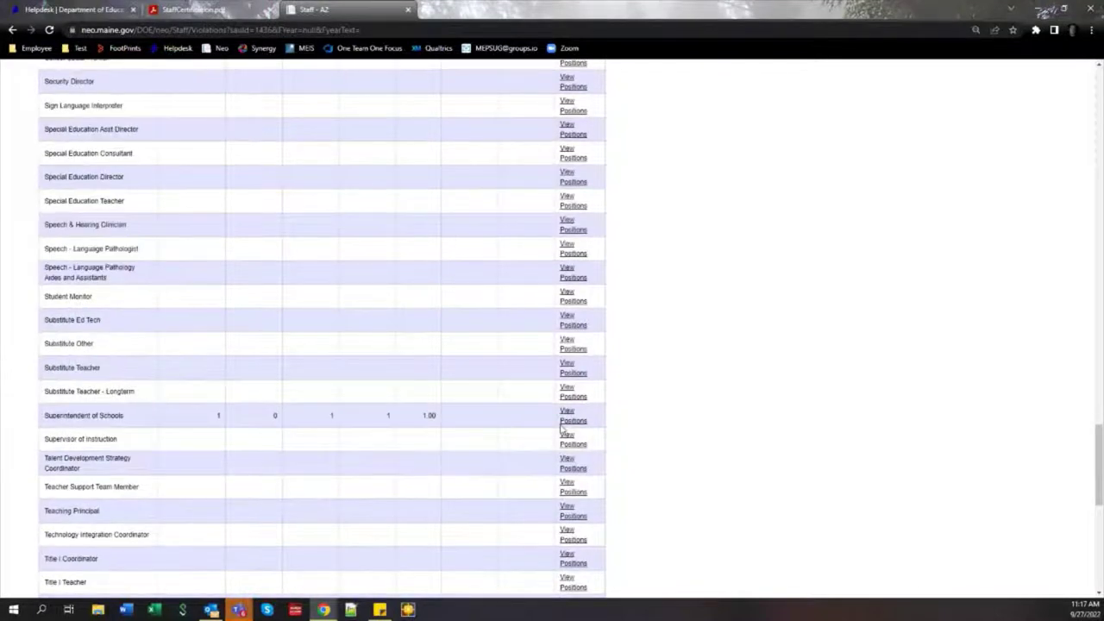
pyautogui.click(572, 420)
pyautogui.rightClick(572, 420)
pyautogui.click(613, 116)
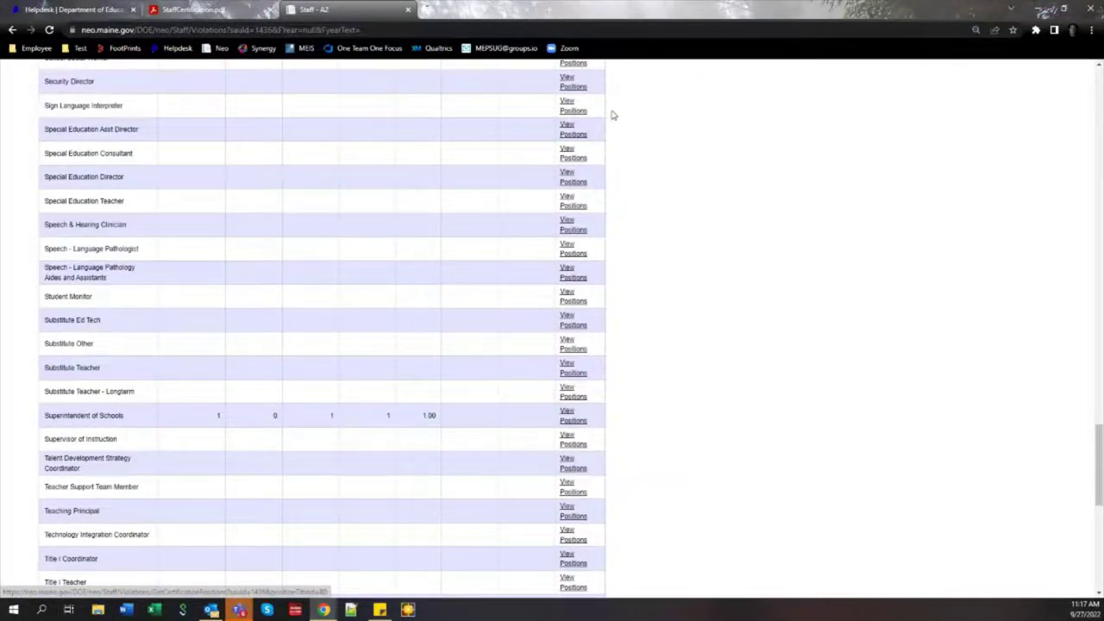
pyautogui.click(475, 16)
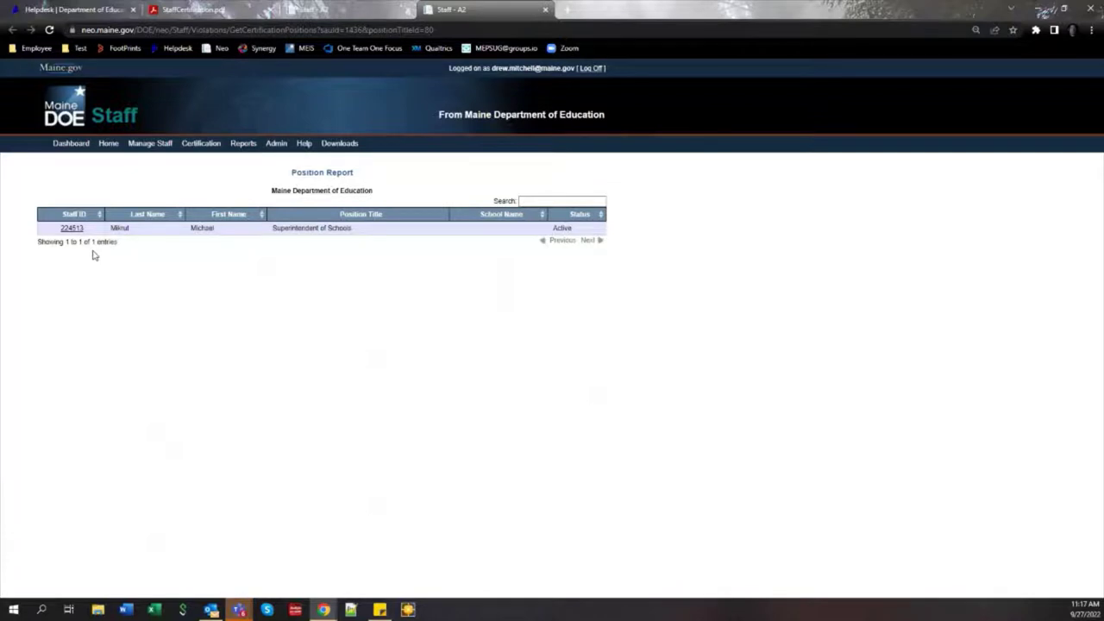
pyautogui.click(357, 11)
pyautogui.scroll(7, 527, 374)
pyautogui.scroll(18, 528, 374)
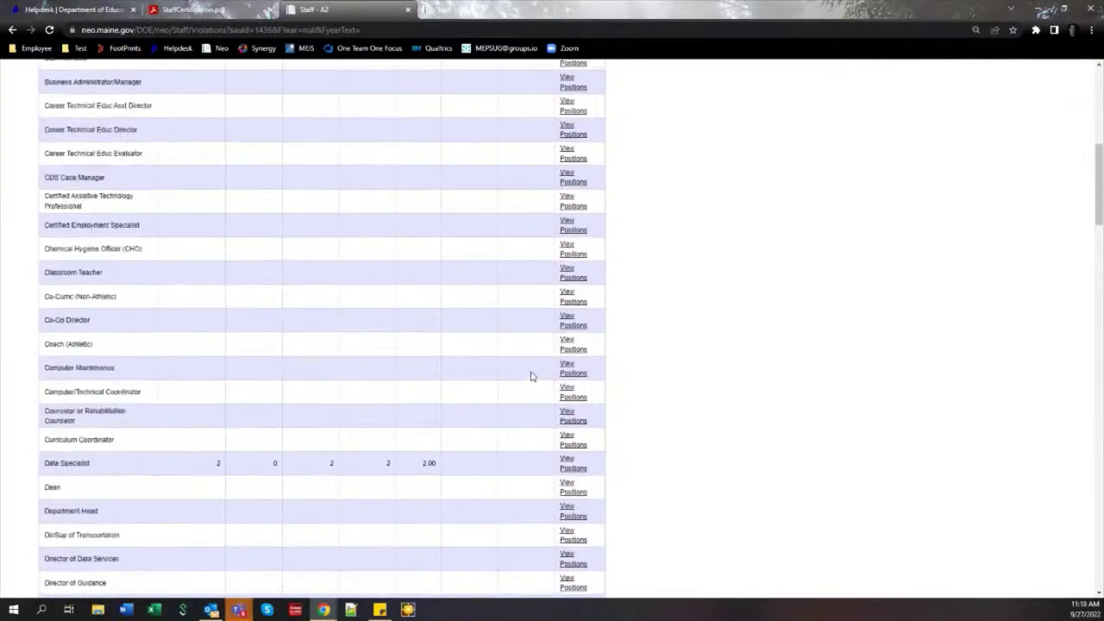
pyautogui.scroll(1, 311, 305)
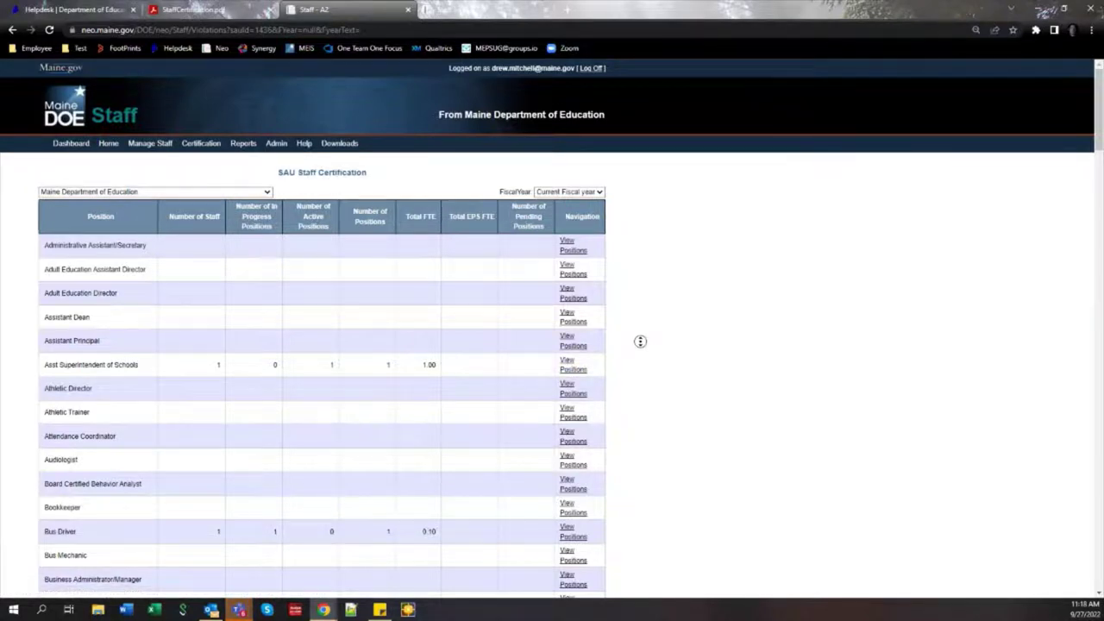
pyautogui.scroll(-4, 652, 426)
pyautogui.scroll(-15, 651, 426)
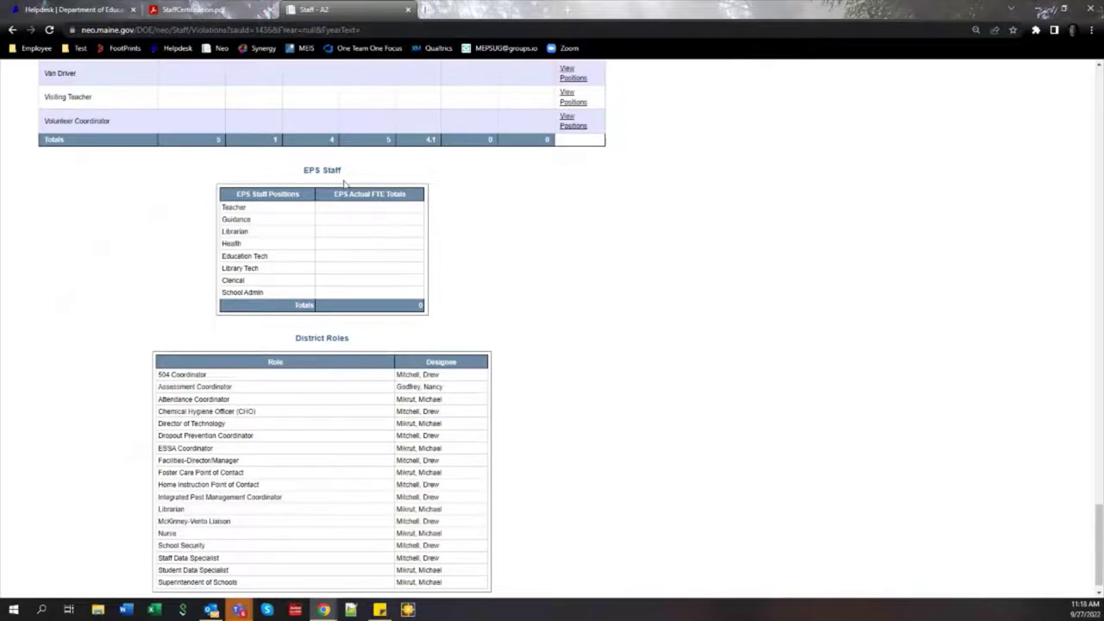
pyautogui.scroll(1, 277, 208)
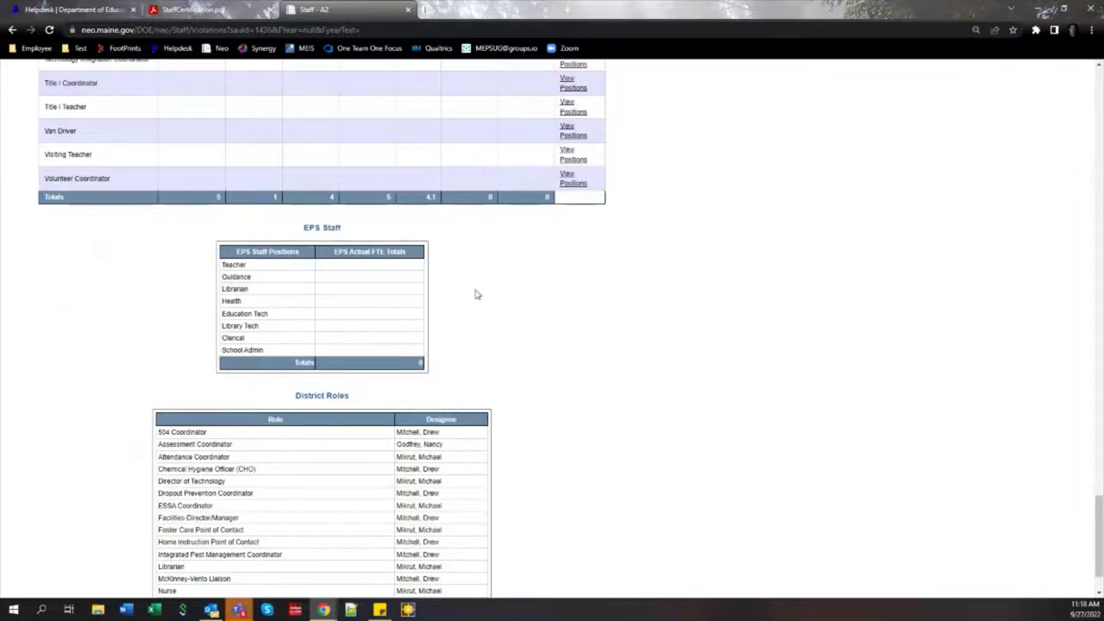
pyautogui.scroll(-1, 488, 298)
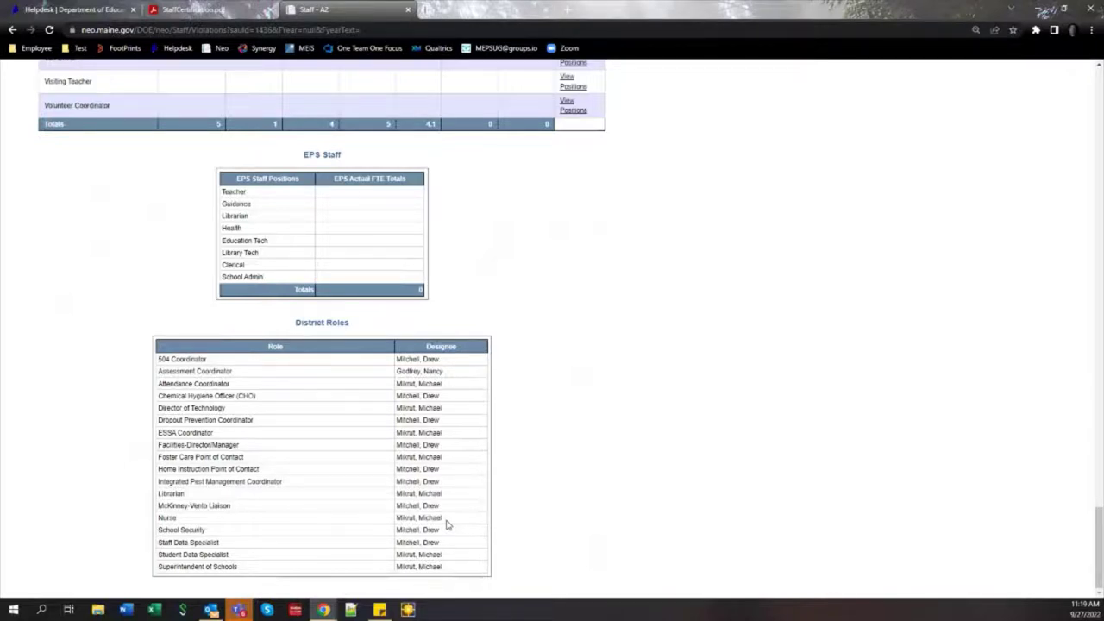
# Switch to the Neo Dashboard tab and log off the NEO session
pyautogui.scroll(8, 674, 302)
pyautogui.scroll(10, 674, 302)
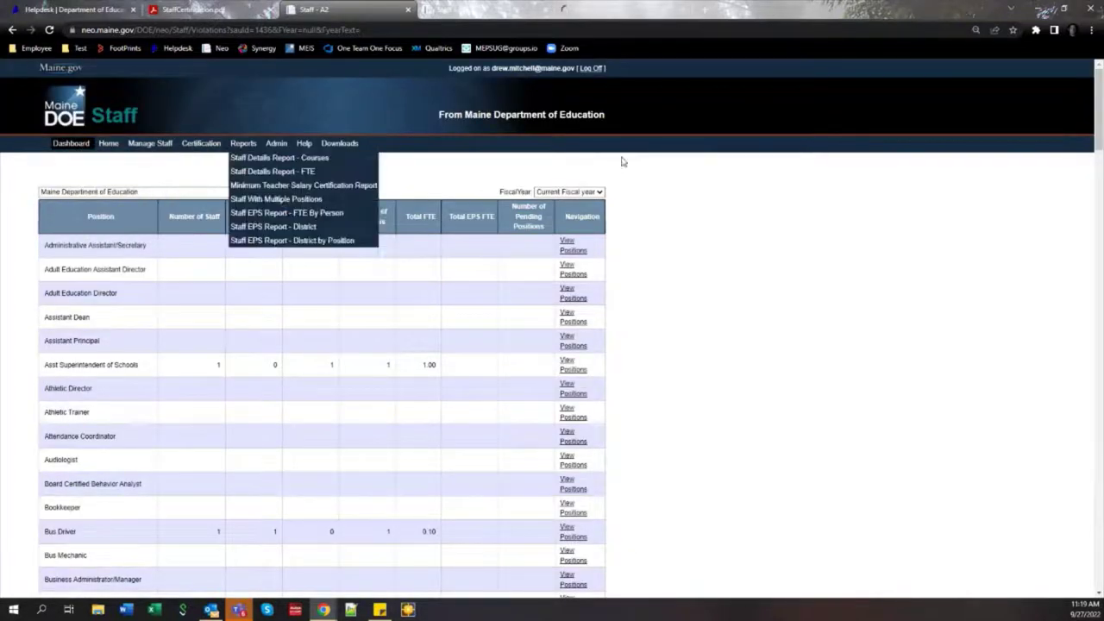
pyautogui.moveTo(604, 7)
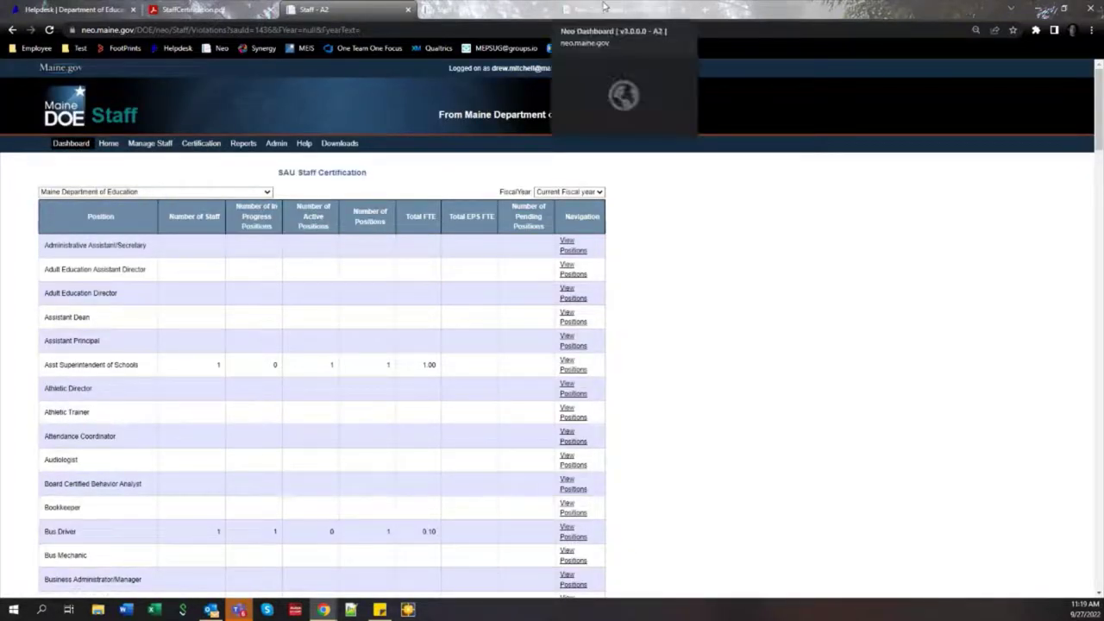
pyautogui.click(604, 7)
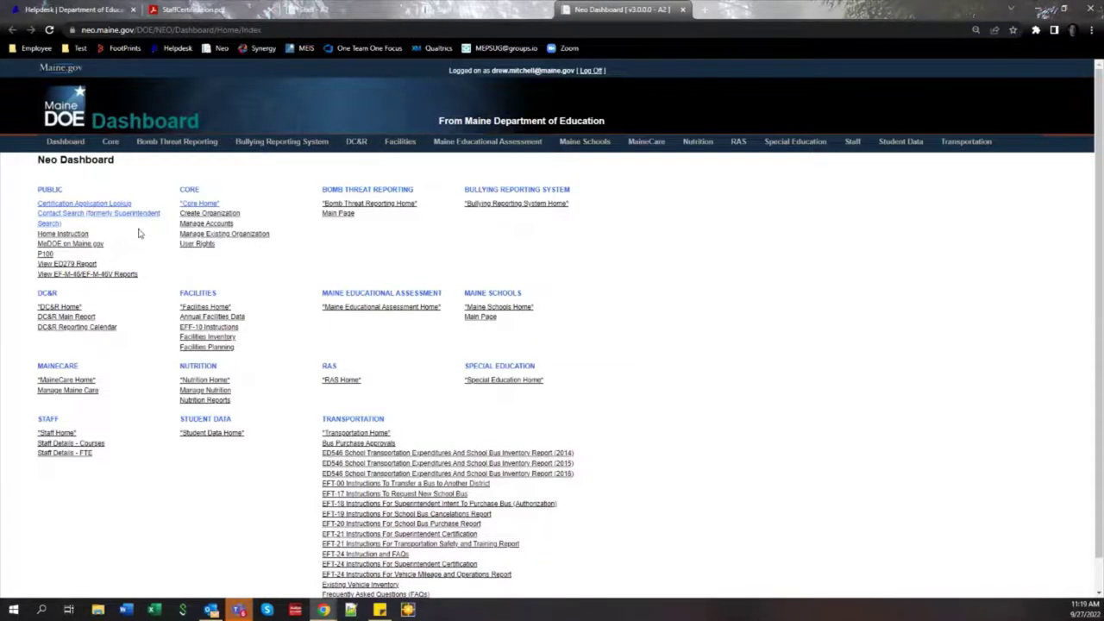
pyautogui.click(591, 70)
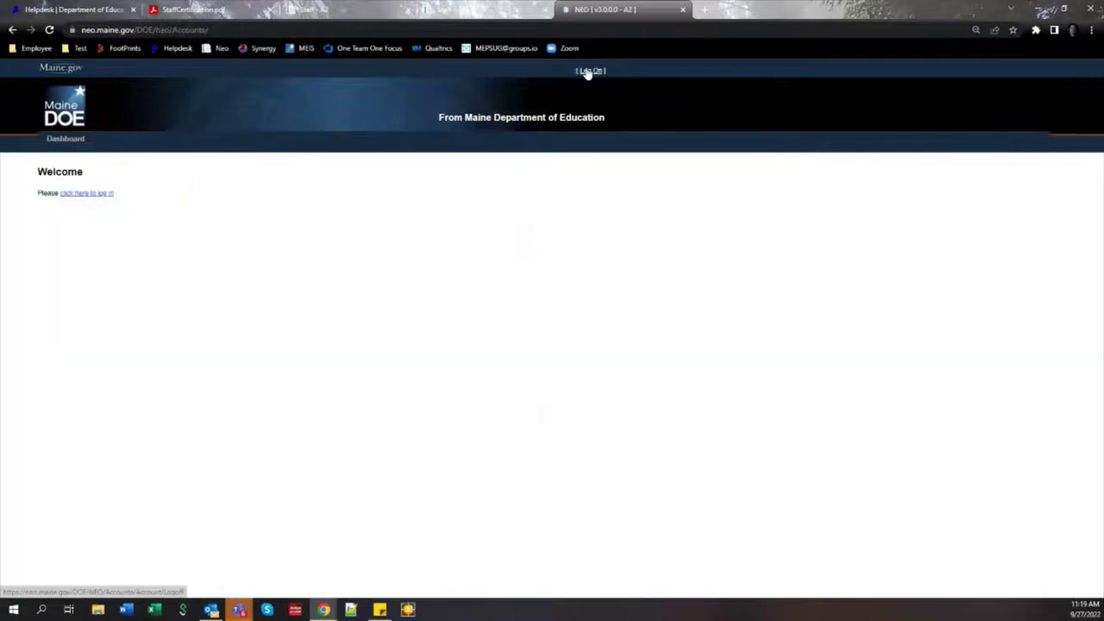
# From the public Dashboard, open Contact Search and choose SAU under SAU Primary Contacts
pyautogui.click(85, 144)
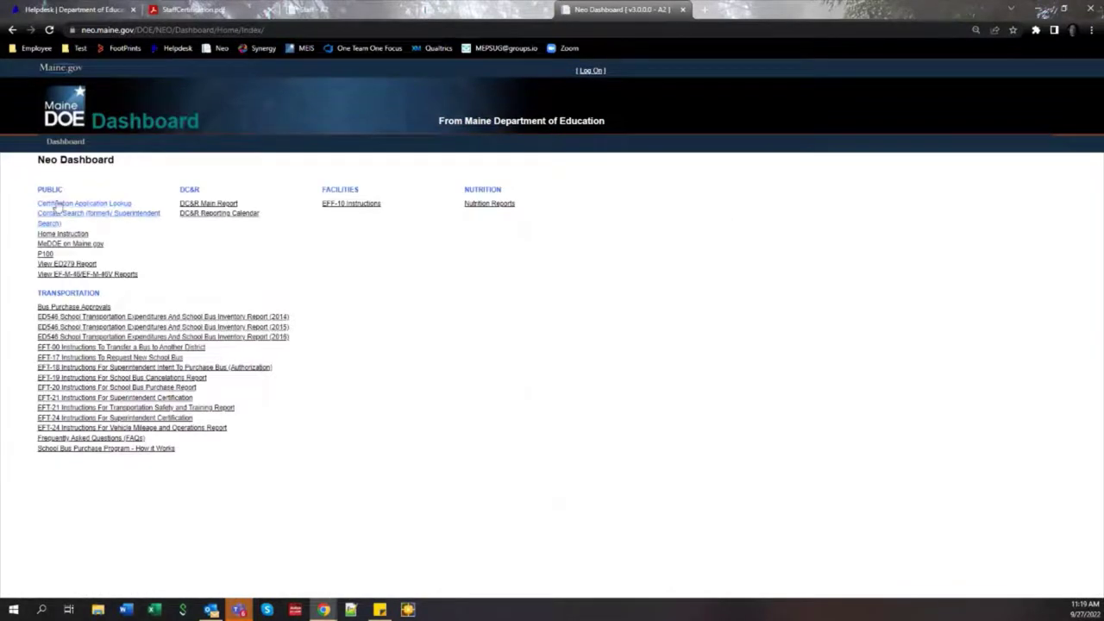
pyautogui.click(104, 220)
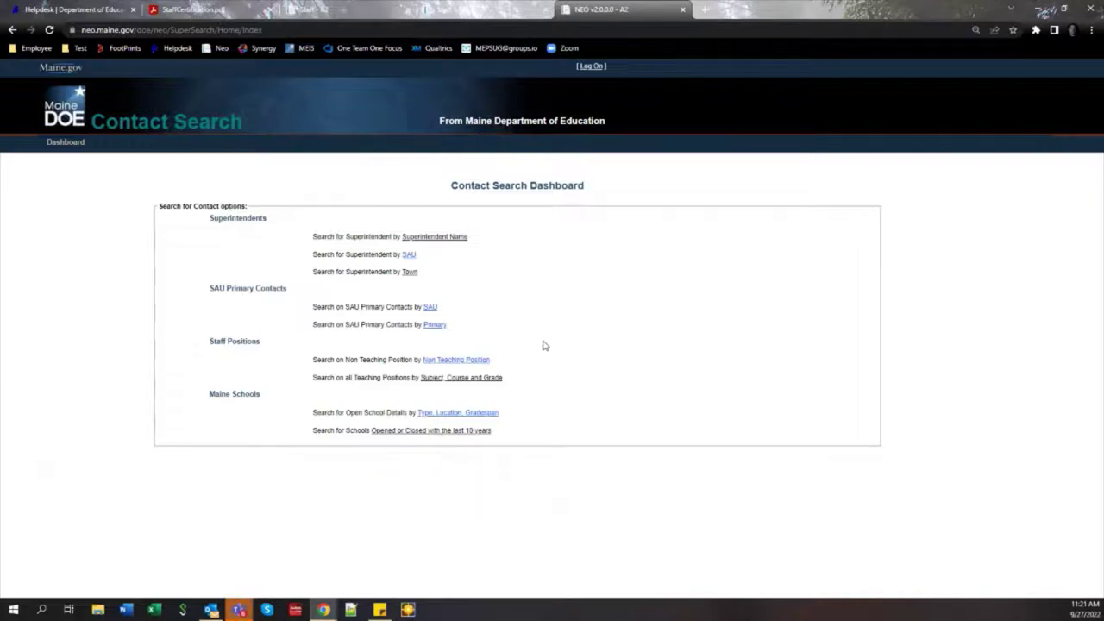
pyautogui.click(434, 309)
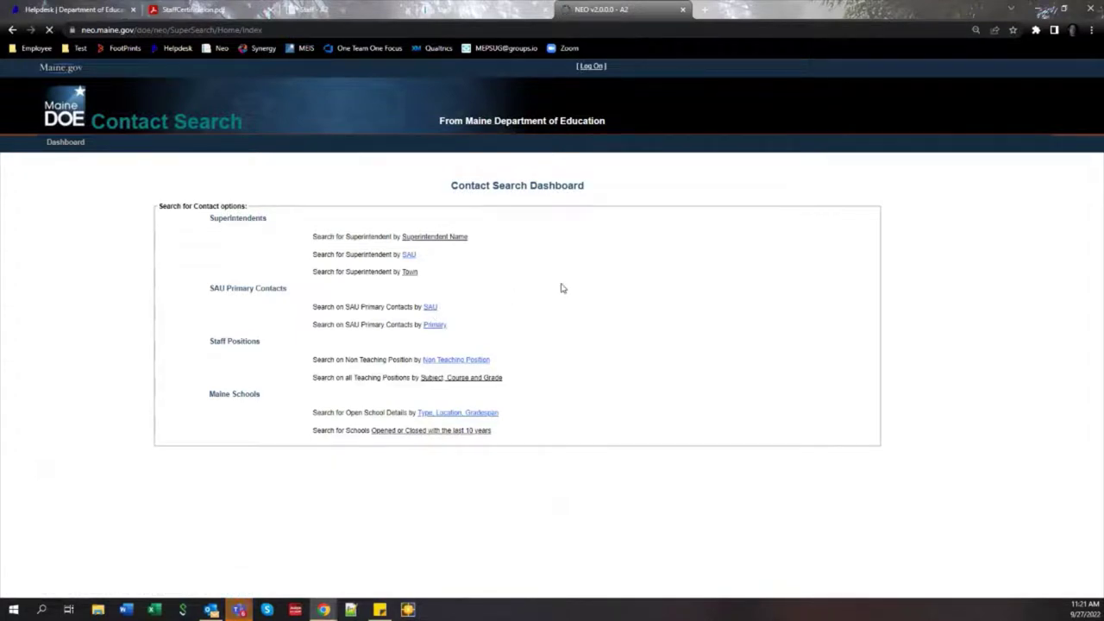
# Search primary contacts for Auburn Public Schools and review the 32 listed contacts
pyautogui.click(513, 228)
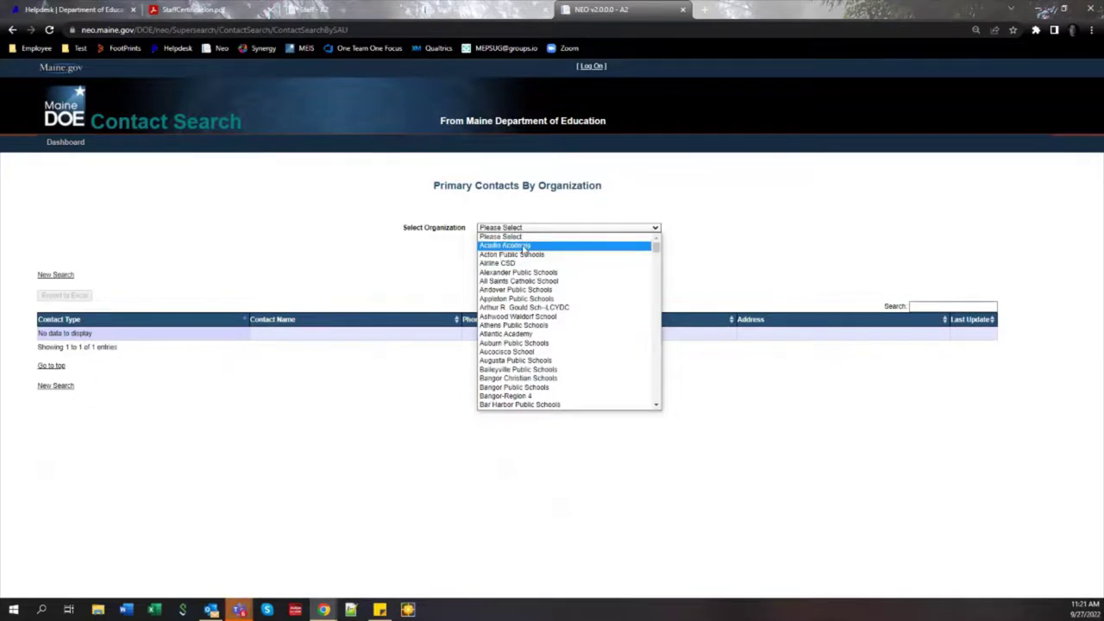
pyautogui.click(522, 342)
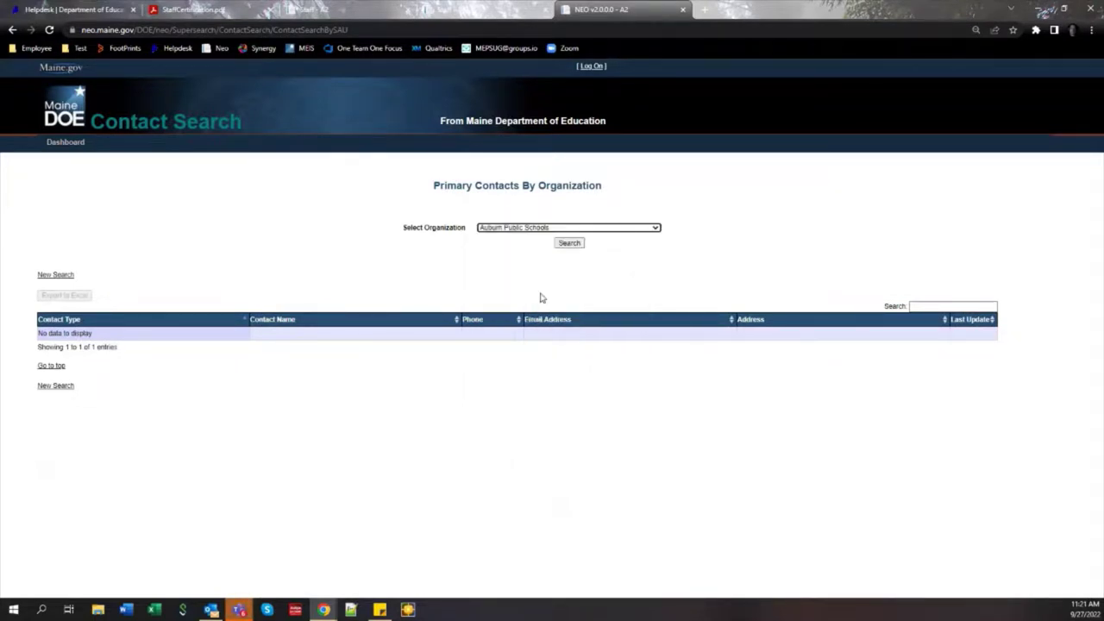
pyautogui.click(571, 231)
pyautogui.click(813, 175)
pyautogui.click(573, 246)
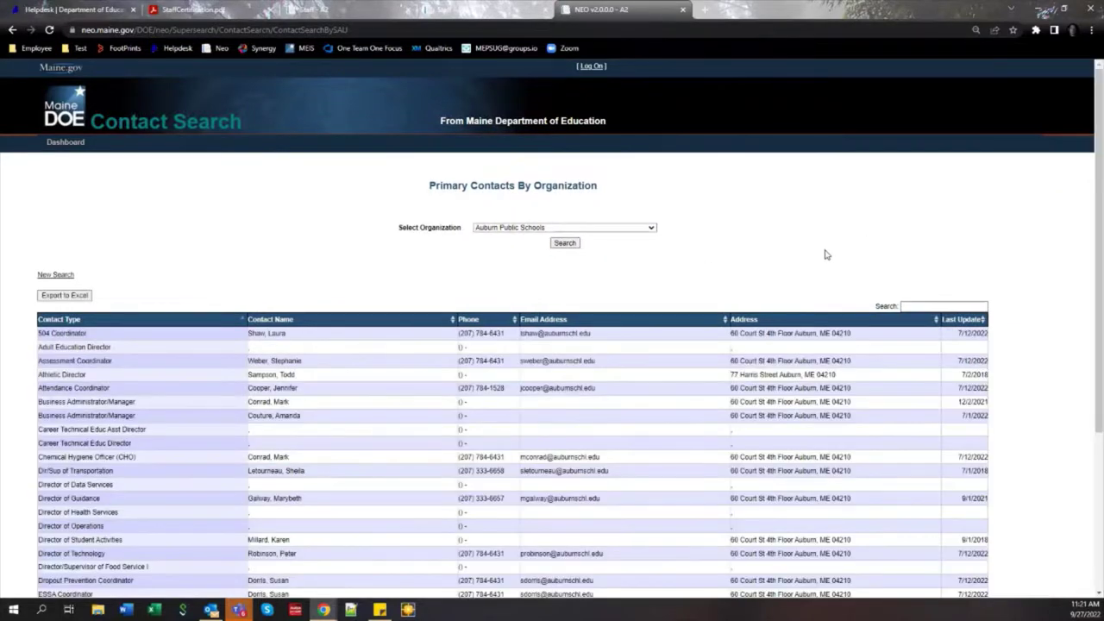
pyautogui.scroll(-3, 826, 255)
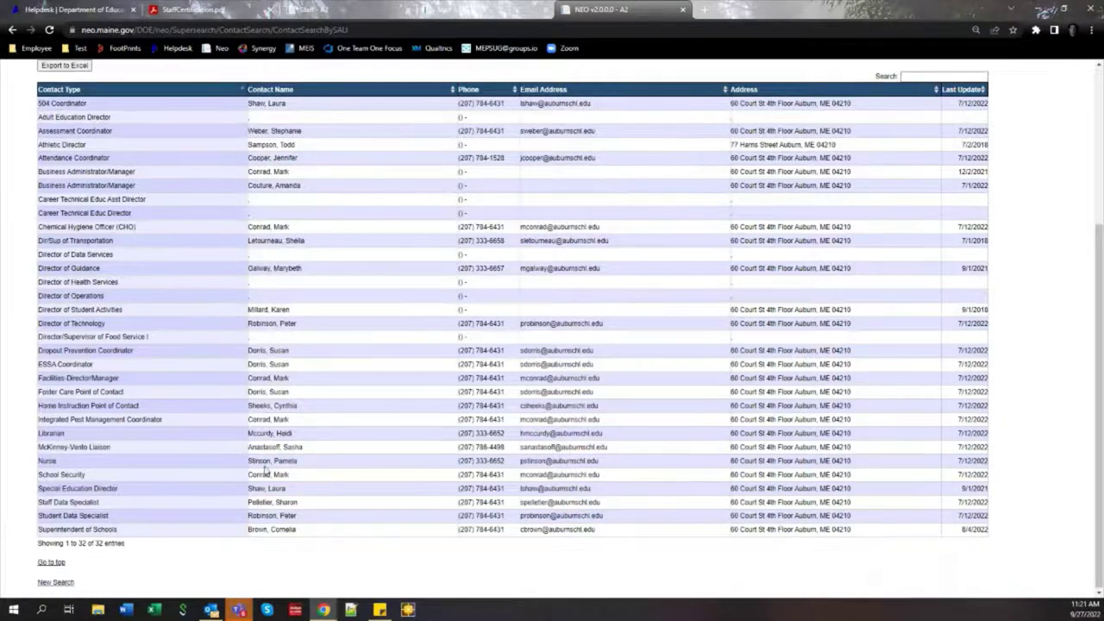
pyautogui.scroll(3, 241, 465)
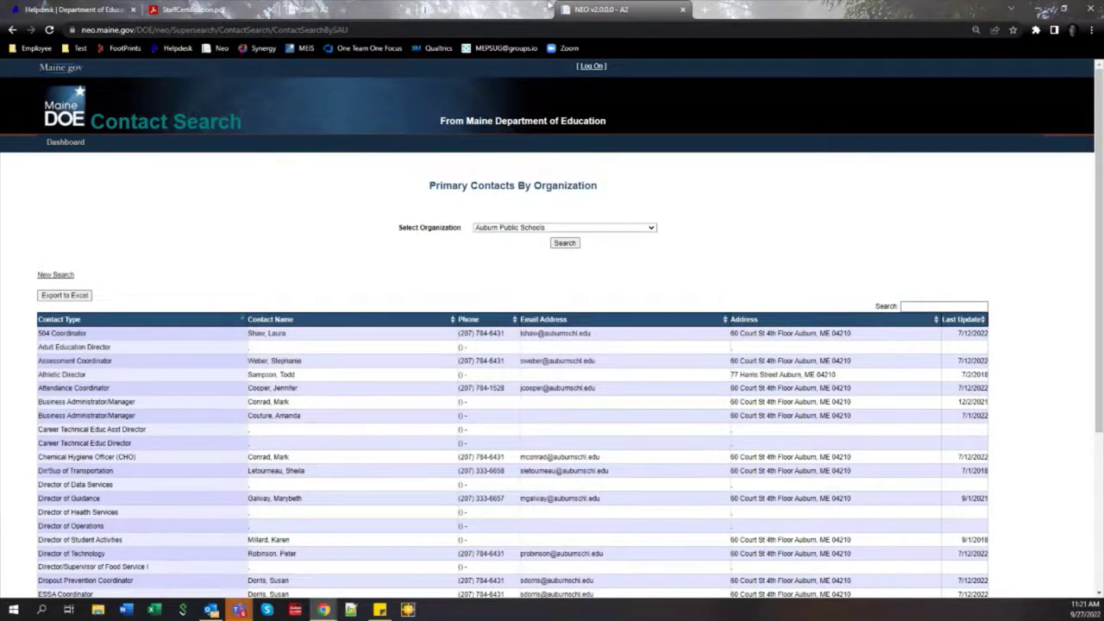
# Switch back to the Staff - A2 tab showing the Superintendent of Schools Position Report
pyautogui.click(477, 8)
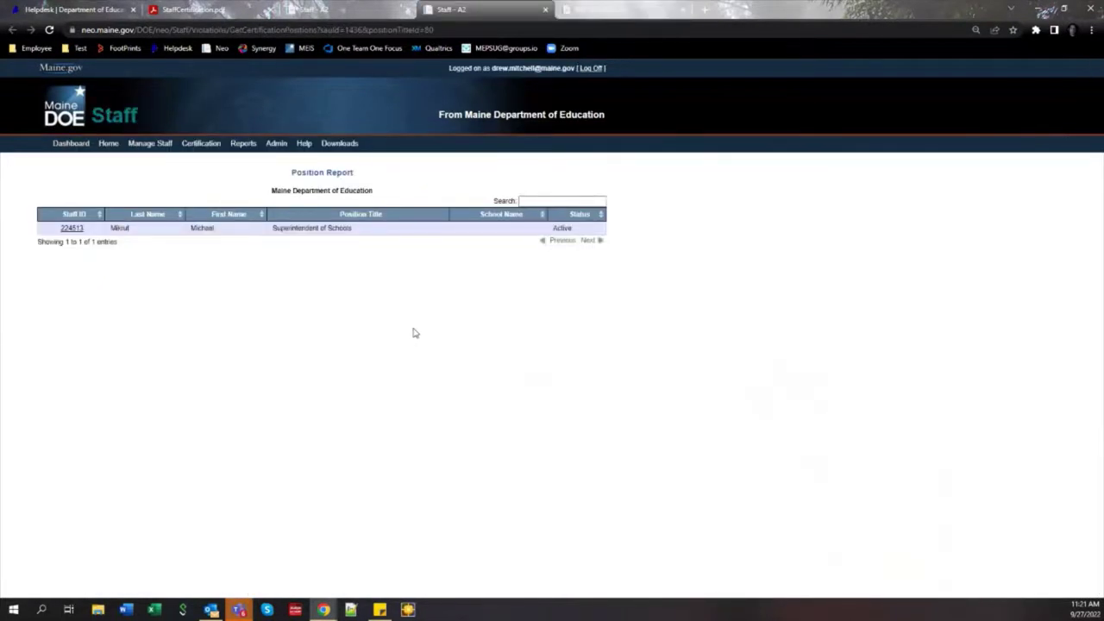
pyautogui.moveTo(247, 144)
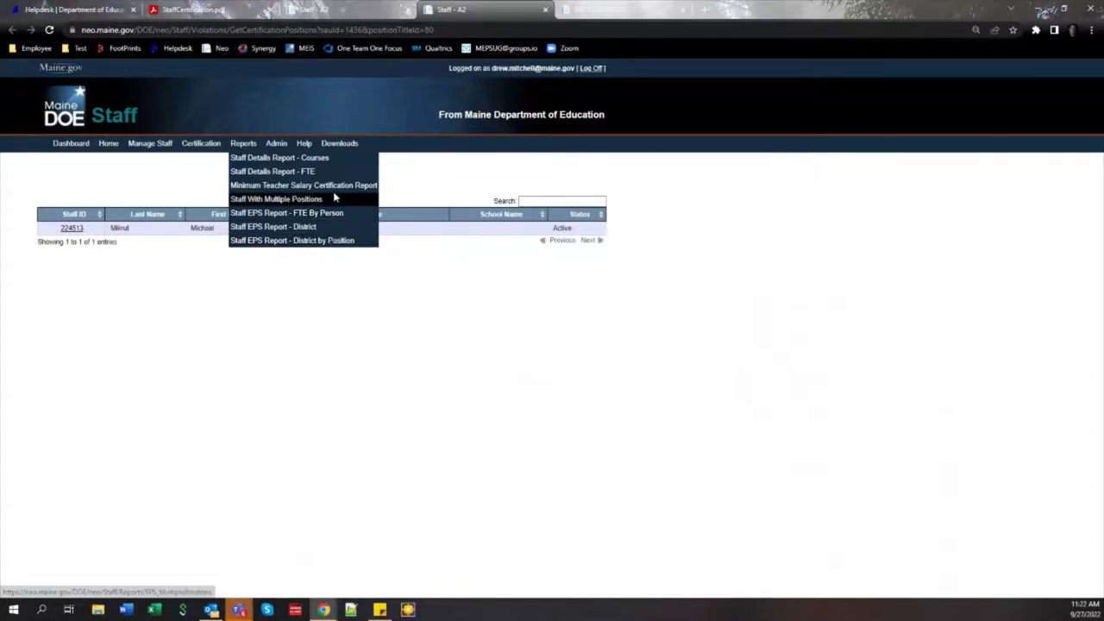
# Open the Staff Details Export report, log in, and select Maine Department of Education as district
pyautogui.moveTo(336, 143)
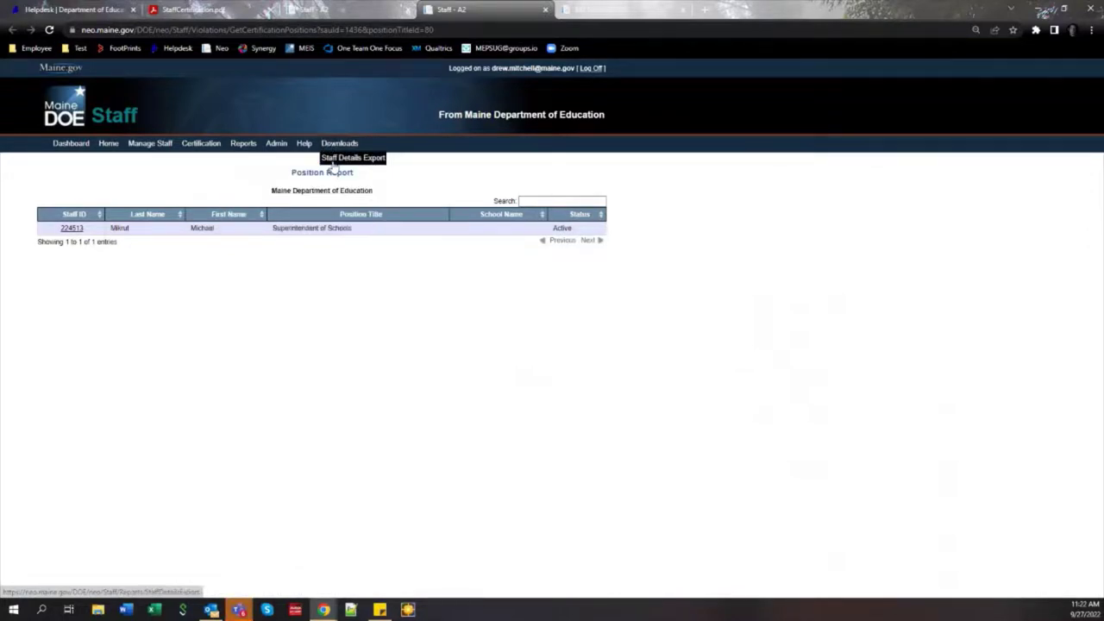
pyautogui.click(333, 163)
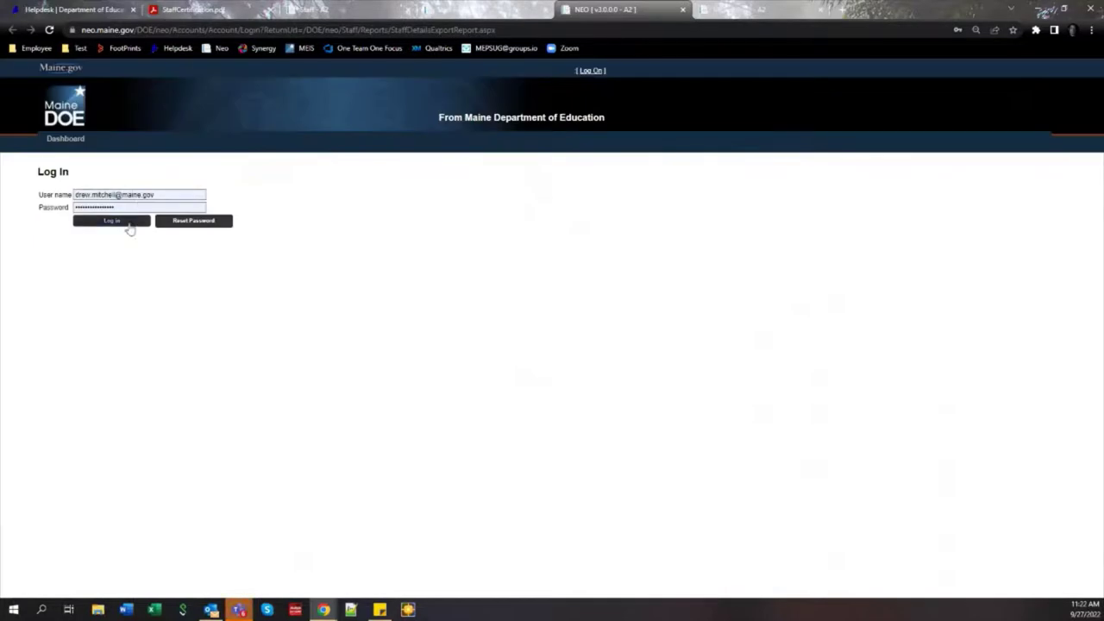
pyautogui.click(128, 222)
pyautogui.click(194, 184)
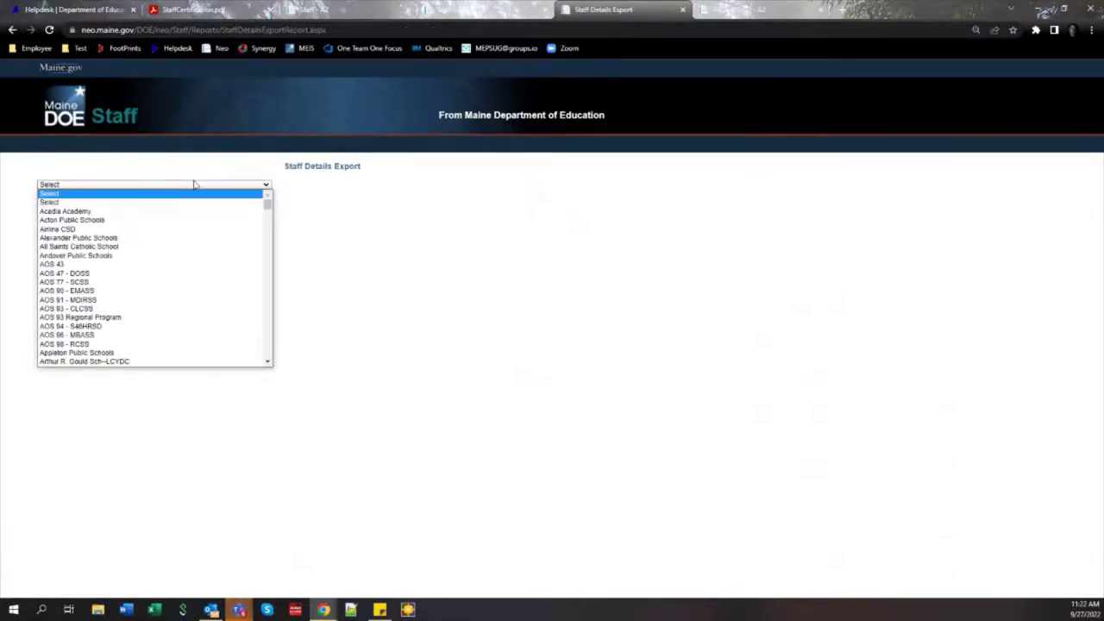
pyautogui.write('maine')
pyautogui.press('Down')
pyautogui.press('Down')
pyautogui.press('Down')
pyautogui.press('Down')
pyautogui.press('Down')
pyautogui.press('Down')
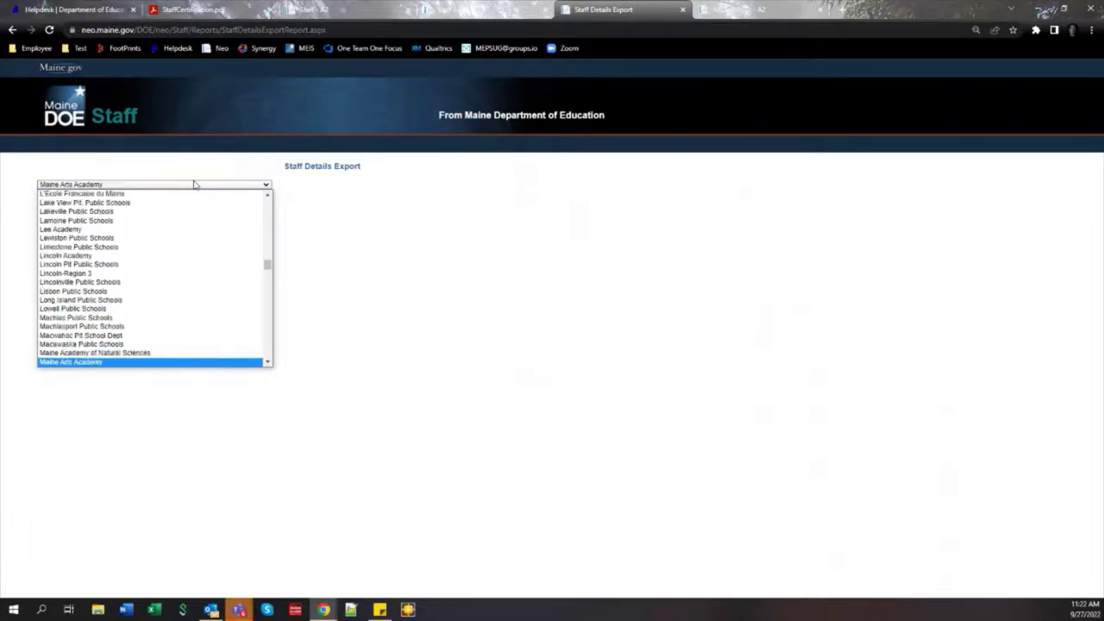
pyautogui.press('Down')
pyautogui.press('Return')
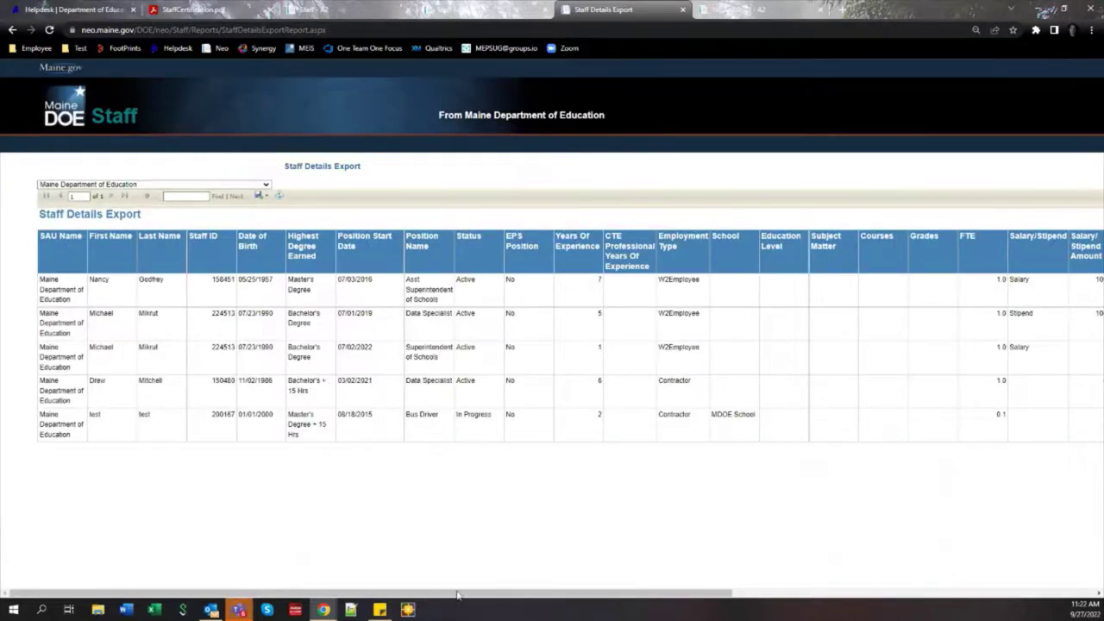
# Scroll across the Staff Details Export table listing five staff rows
pyautogui.moveTo(459, 593); pyautogui.dragTo(431, 612)
pyautogui.hscroll(2, 594, 581)
pyautogui.hscroll(-2, 889, 508)
pyautogui.hscroll(6, 845, 535)
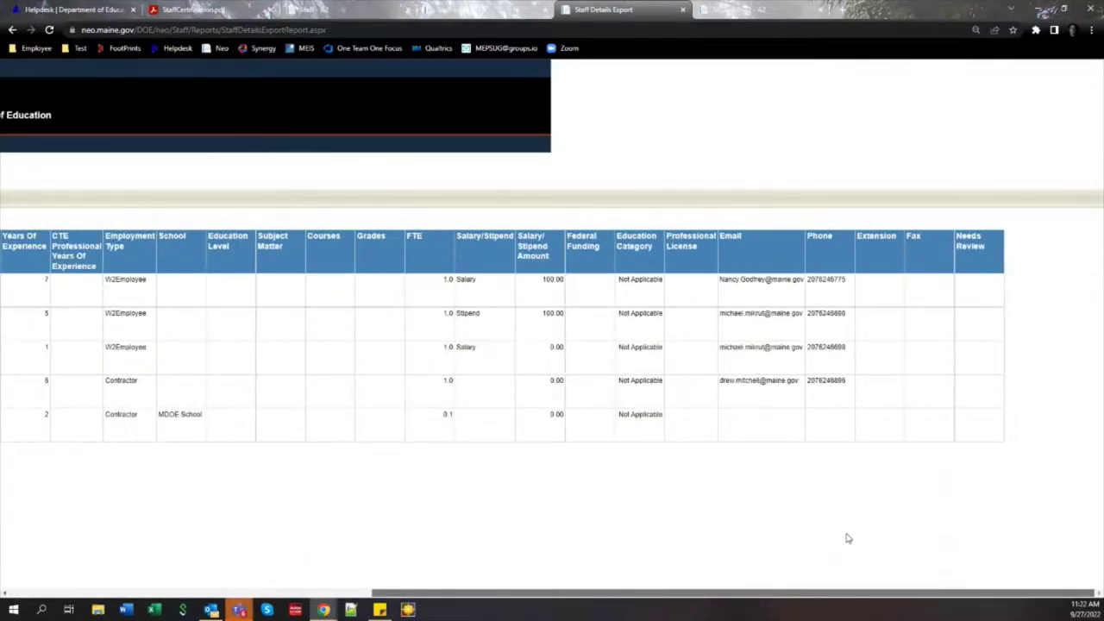
pyautogui.hscroll(-6, 547, 574)
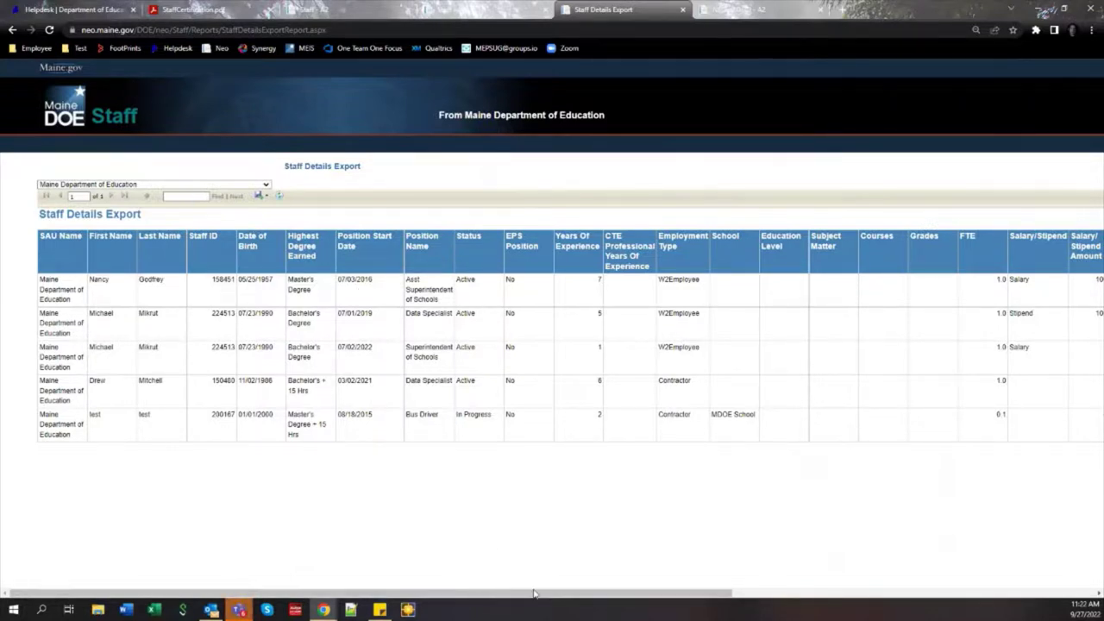
pyautogui.moveTo(534, 593); pyautogui.dragTo(914, 590)
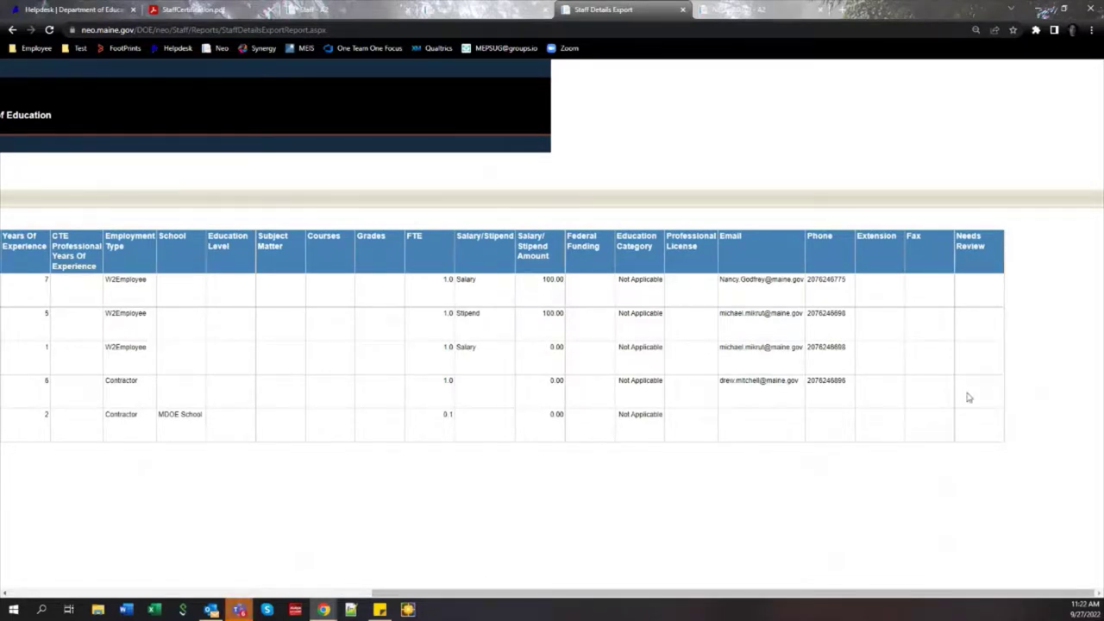
pyautogui.moveTo(728, 588); pyautogui.dragTo(345, 590)
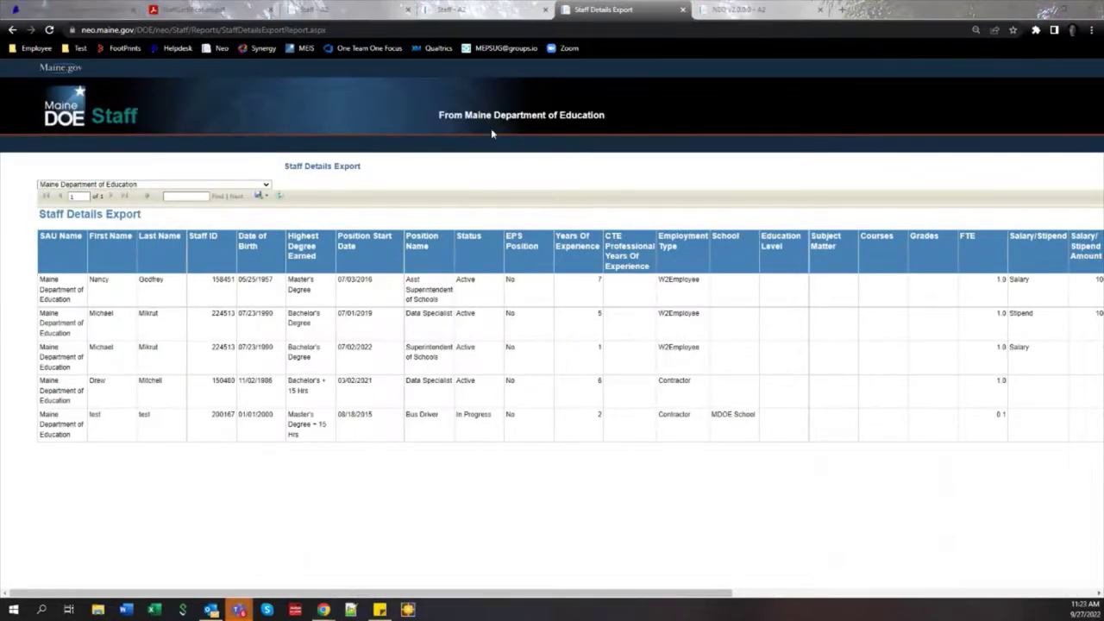
# Return to the Position Report and open the SAU Staff Certification report's district list
pyautogui.click(508, 15)
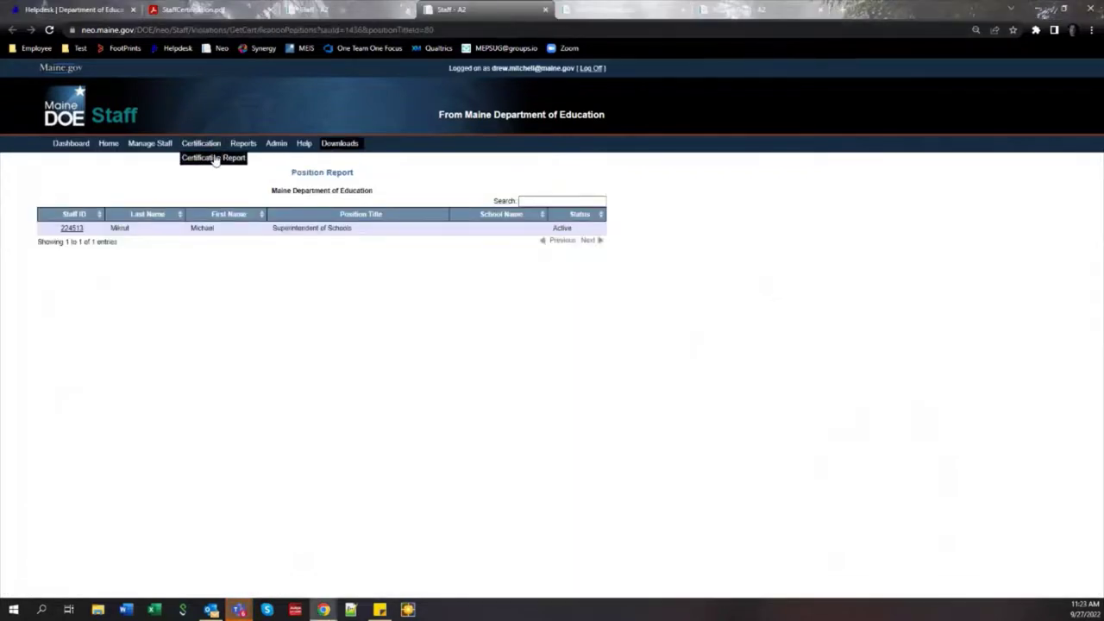
pyautogui.click(219, 160)
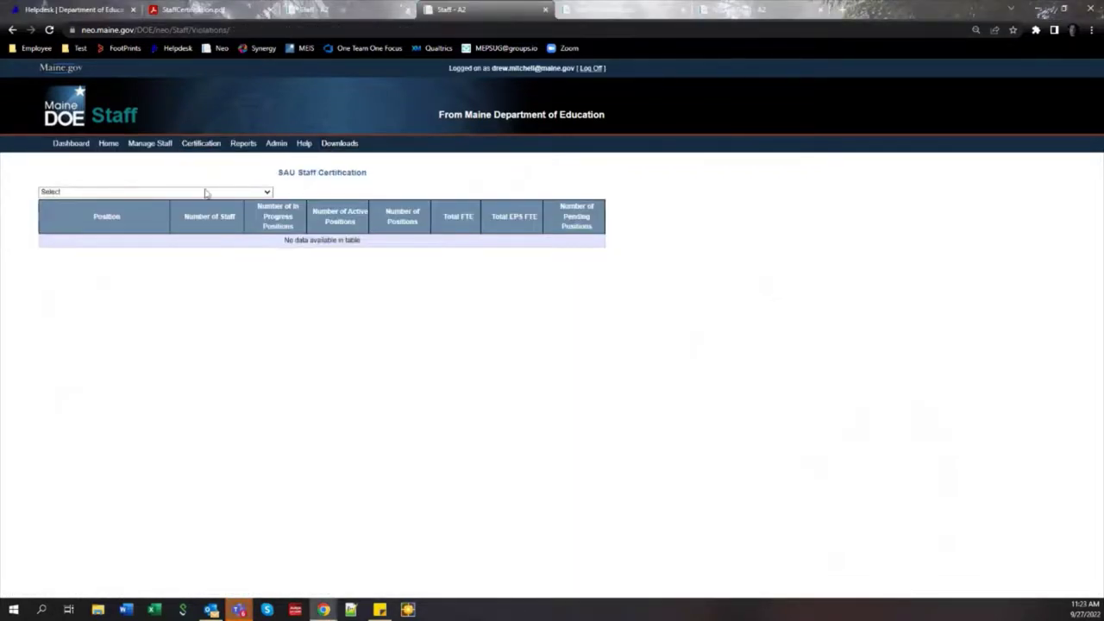
pyautogui.click(207, 192)
# Pick Machias Public Schools, then scroll the certification guide PDF to page 5's 'Certifying the report'
pyautogui.press('m')
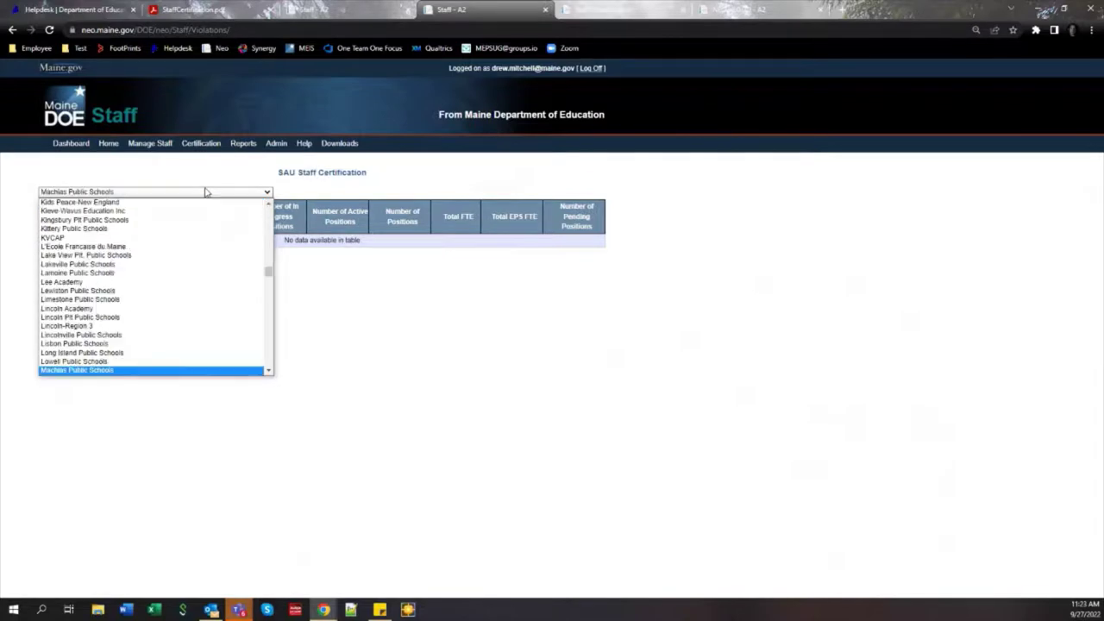
pyautogui.click(261, 5)
pyautogui.scroll(-15, 528, 334)
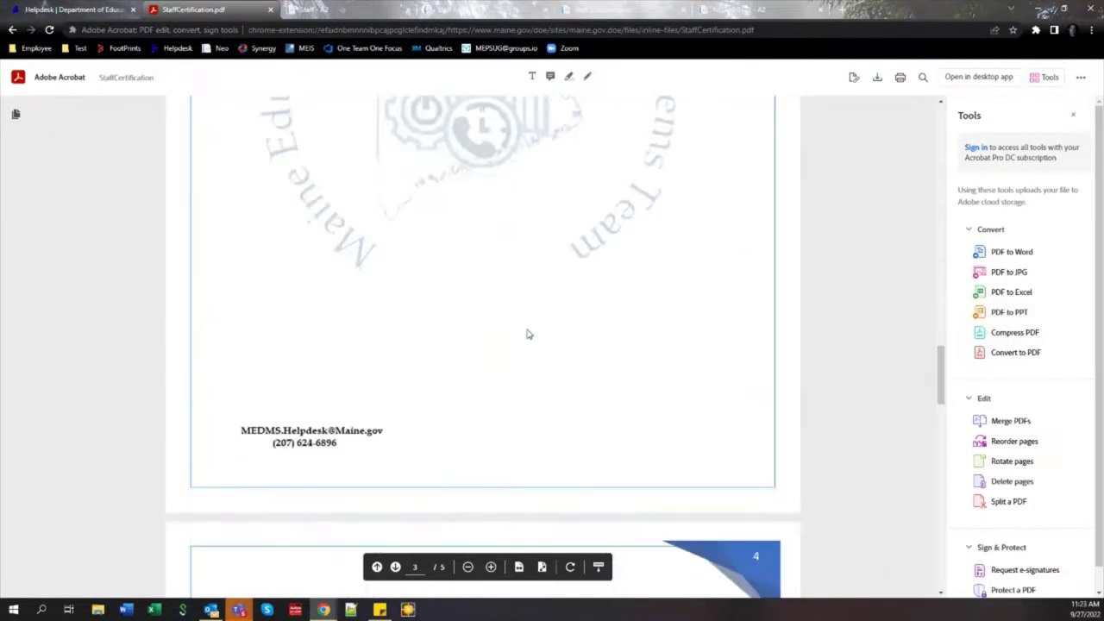
pyautogui.scroll(-15, 528, 334)
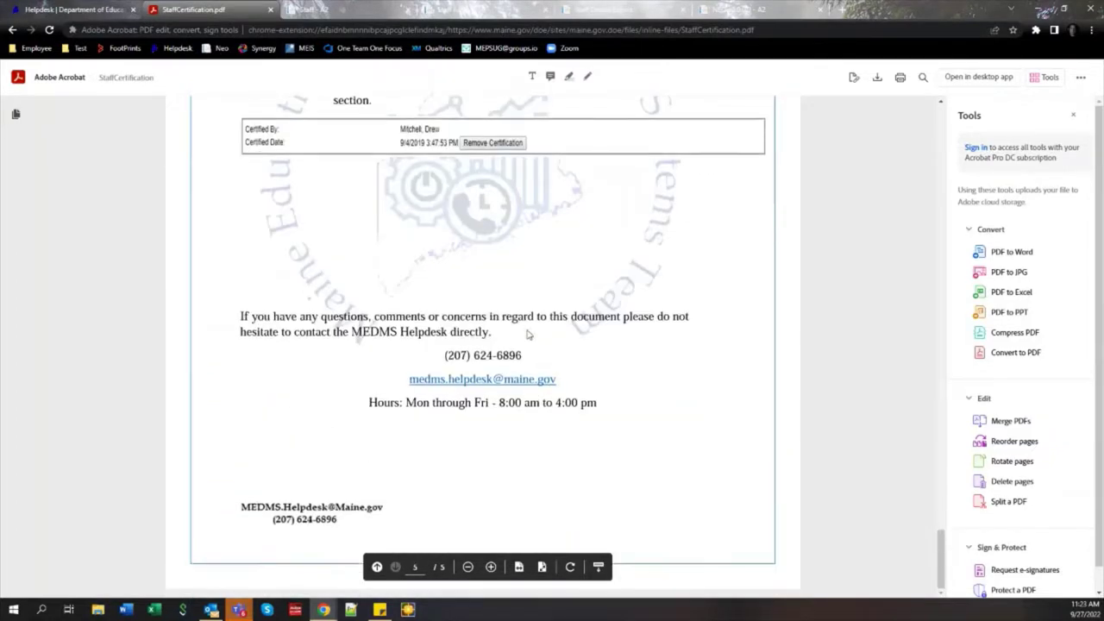
pyautogui.scroll(3, 527, 334)
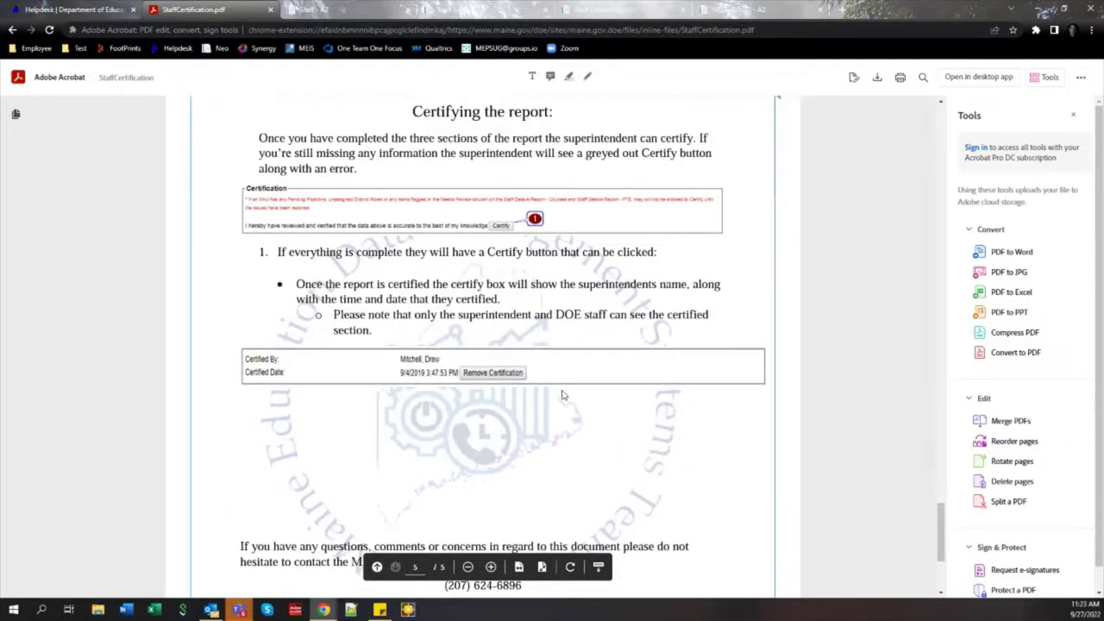
pyautogui.scroll(1, 562, 395)
pyautogui.scroll(7, 562, 395)
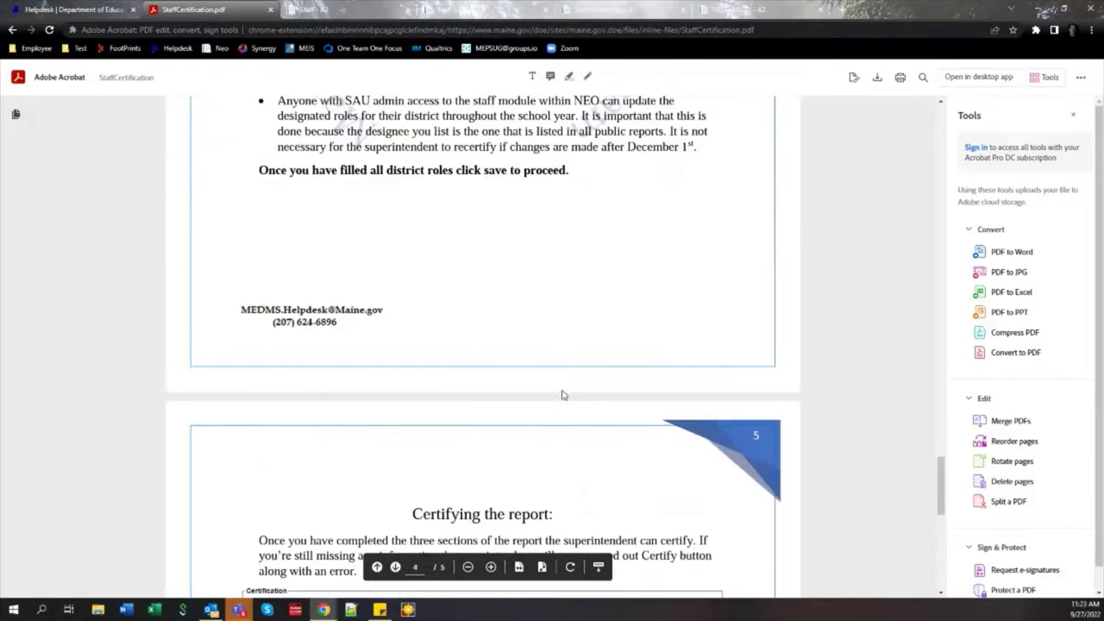
pyautogui.scroll(-7, 562, 397)
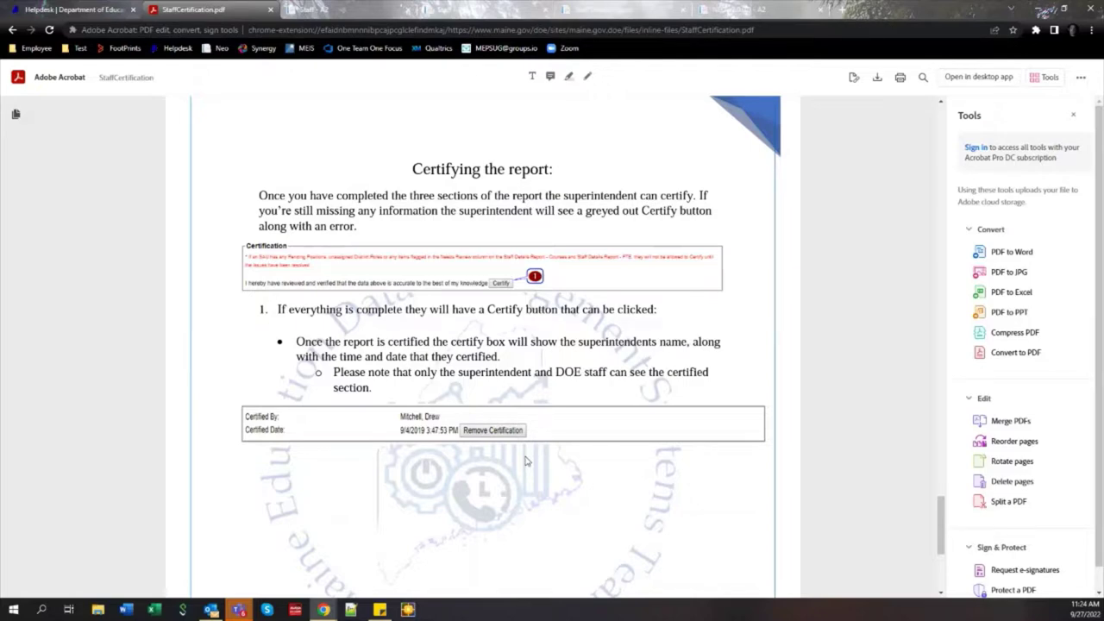
pyautogui.scroll(5, 526, 461)
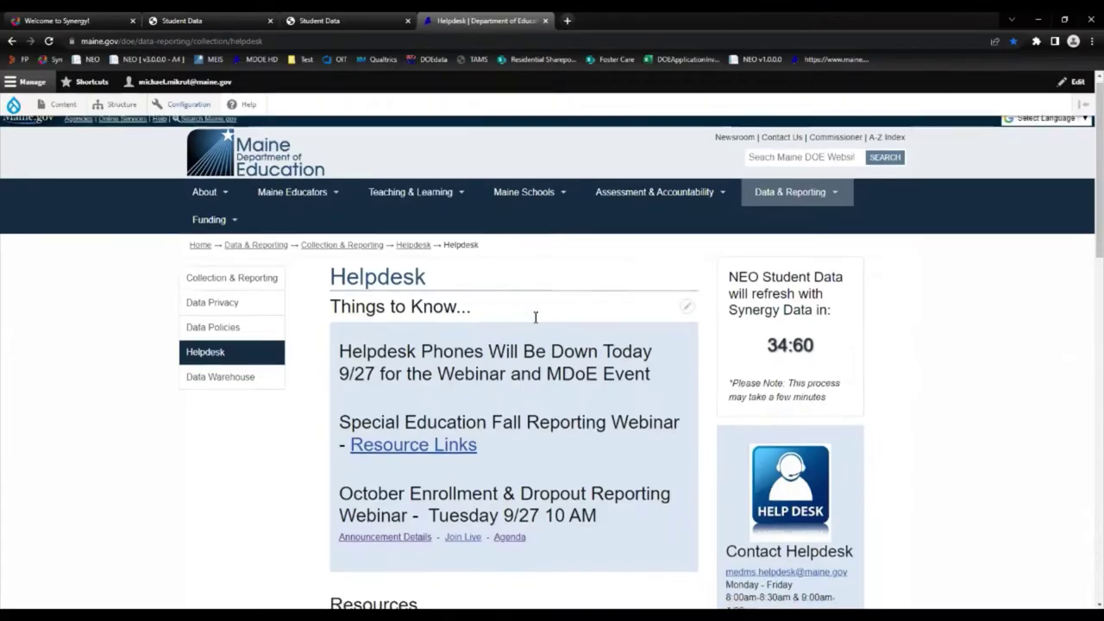
# Scroll down the Helpdesk page and open the Webinars & Presentations resource
pyautogui.scroll(-3, 291, 394)
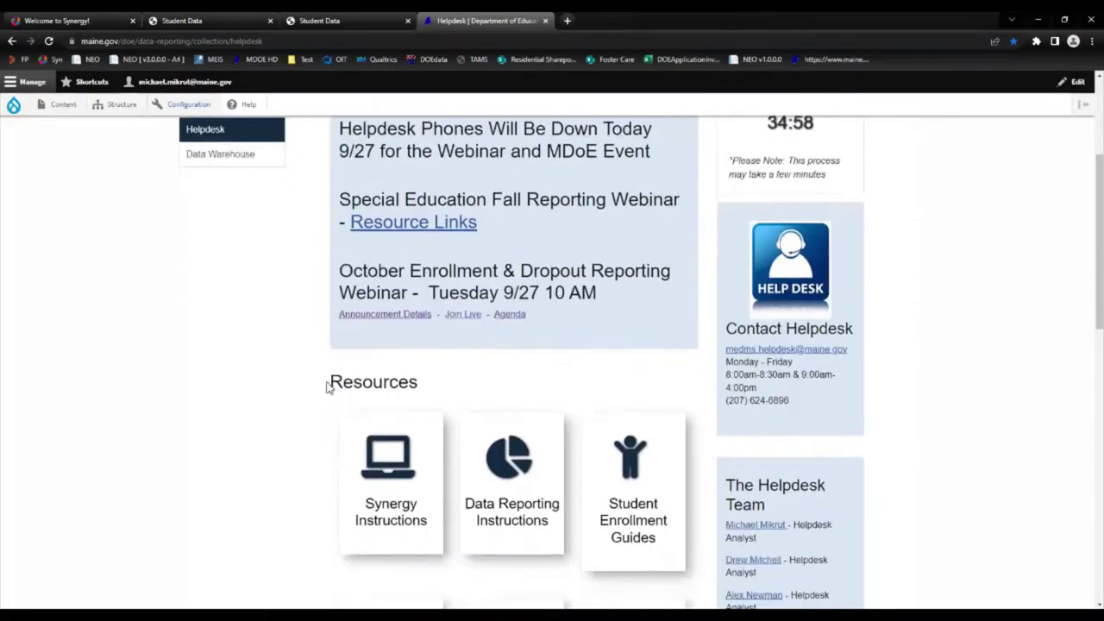
pyautogui.scroll(-2, 318, 401)
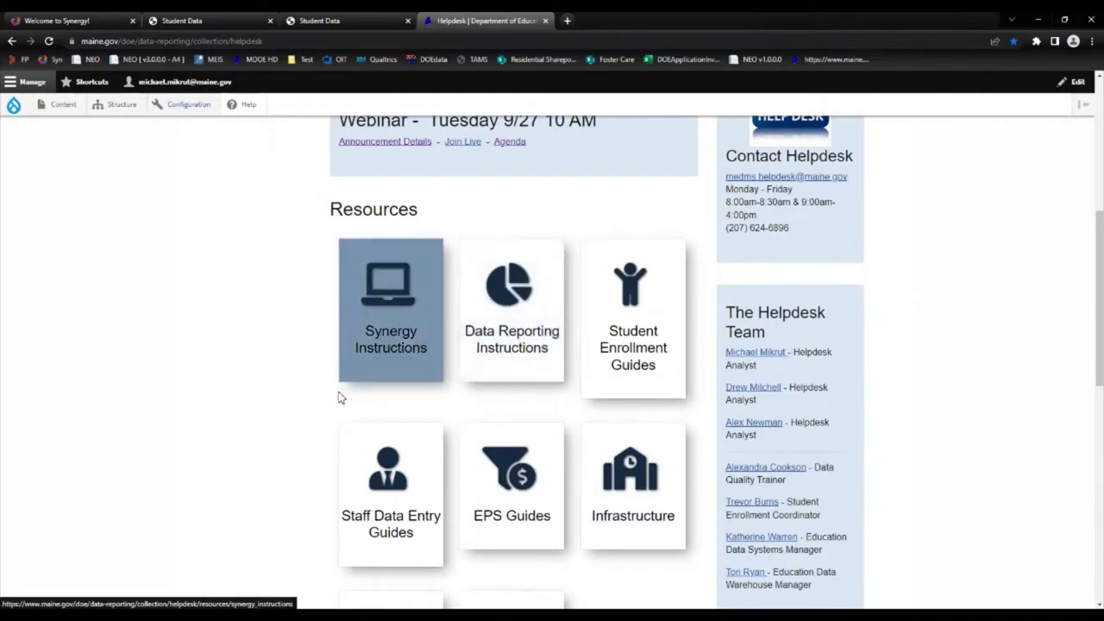
pyautogui.scroll(-3, 338, 396)
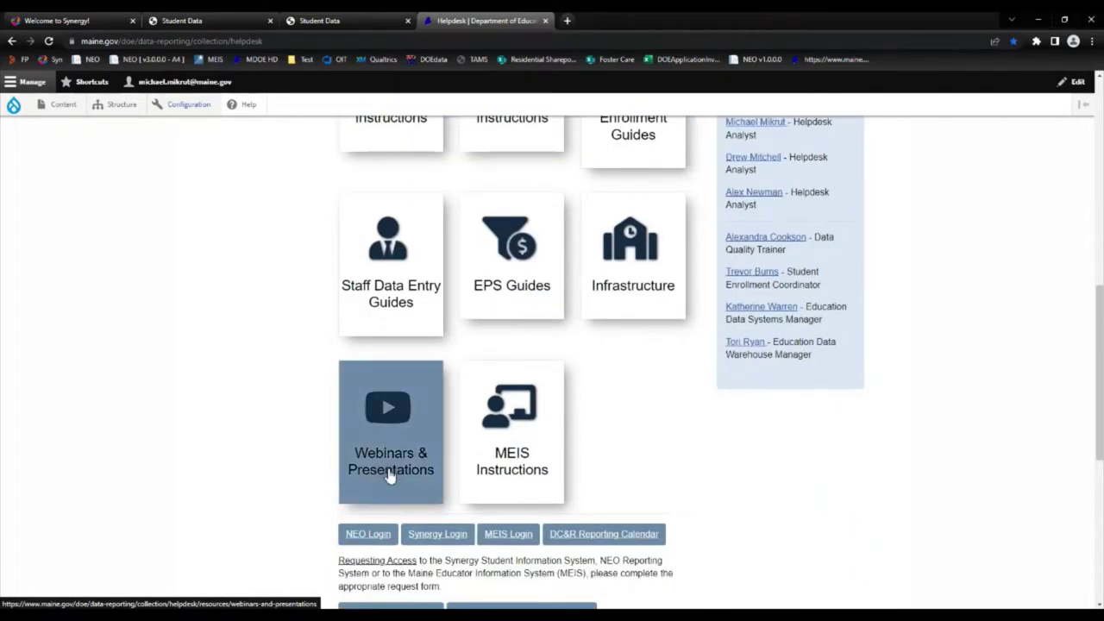
pyautogui.click(388, 477)
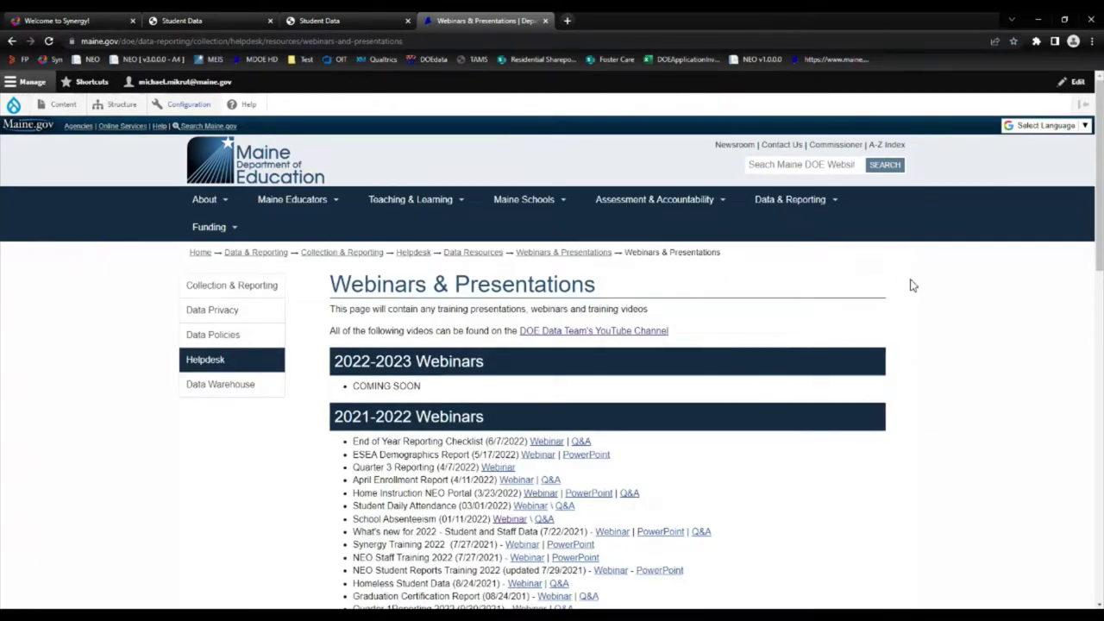
# Scroll through the 2022-2023 (coming soon) and 2021-2022 webinar lists
pyautogui.scroll(-2, 948, 340)
pyautogui.scroll(-3, 916, 352)
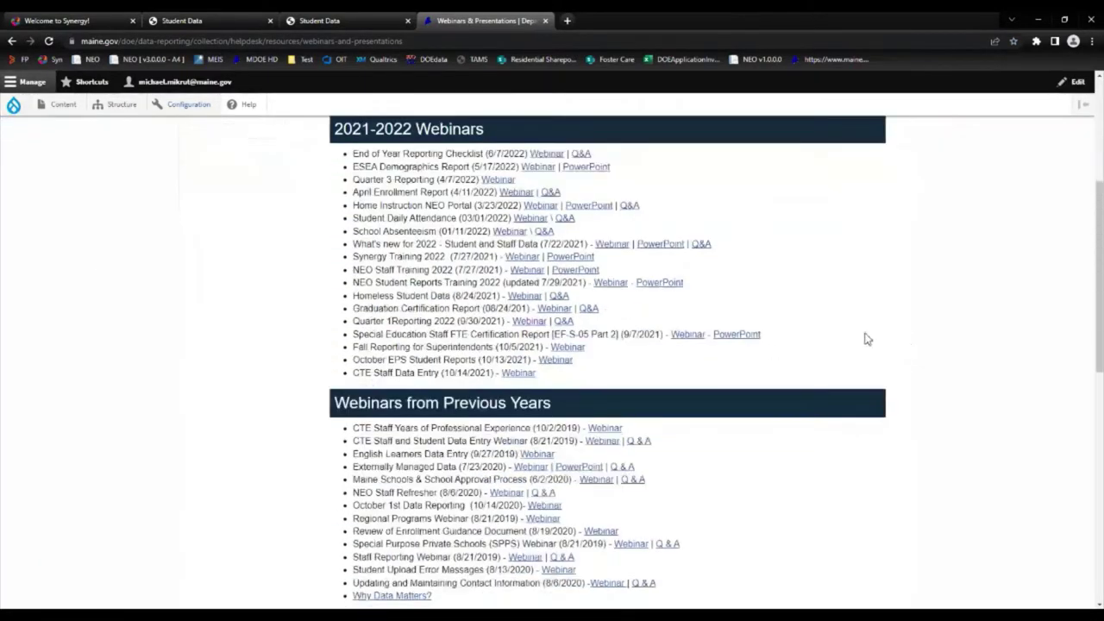
pyautogui.scroll(2, 906, 392)
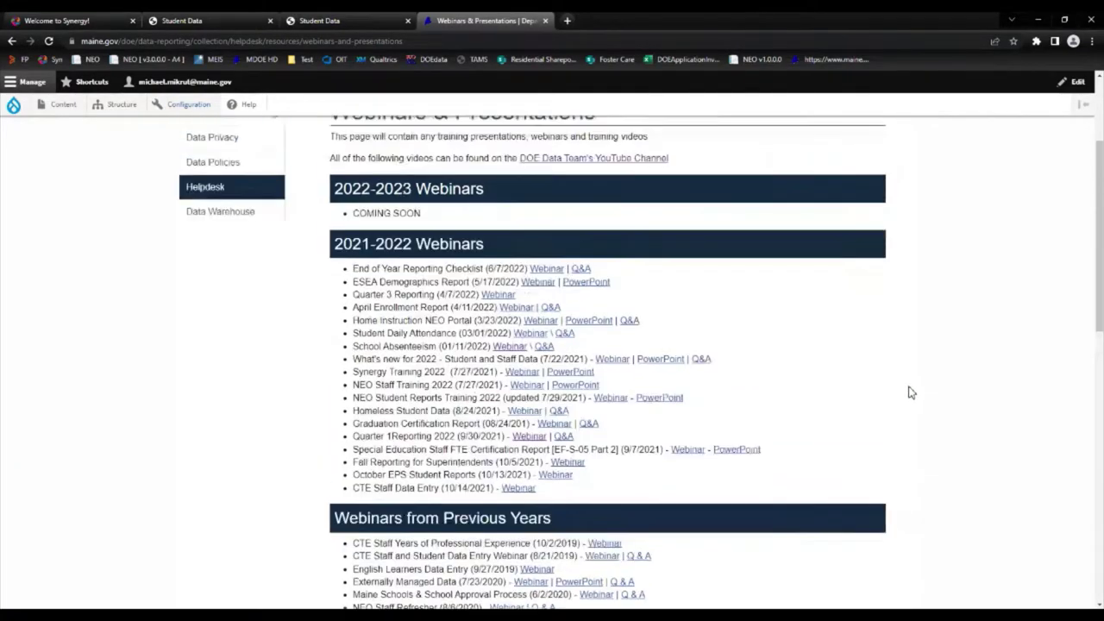
pyautogui.scroll(-3, 845, 326)
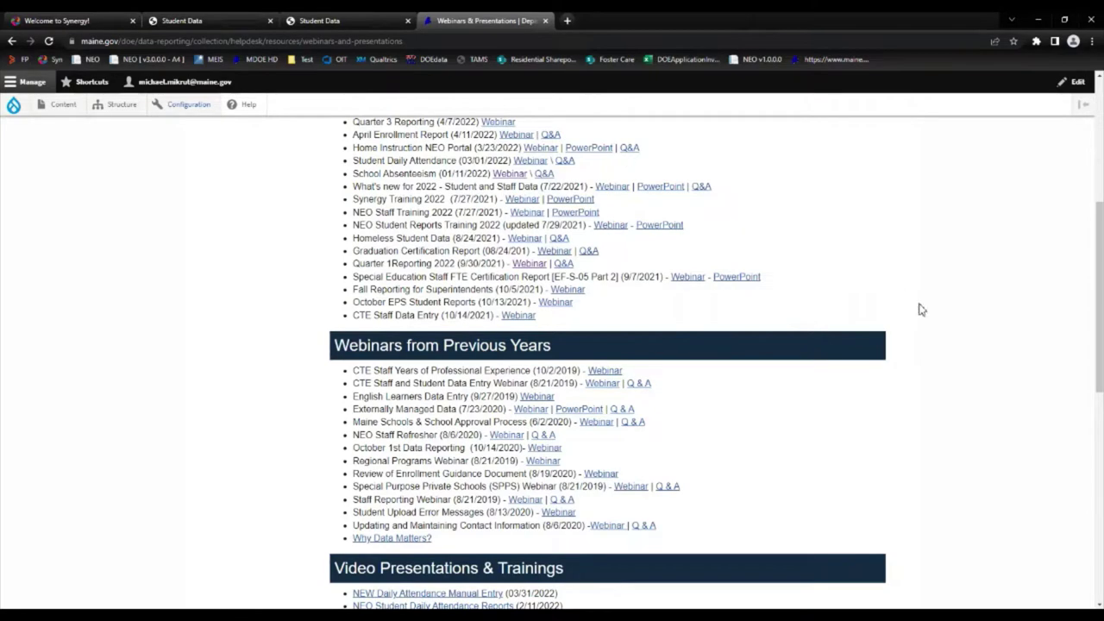
pyautogui.scroll(-1, 674, 472)
pyautogui.scroll(-4, 675, 473)
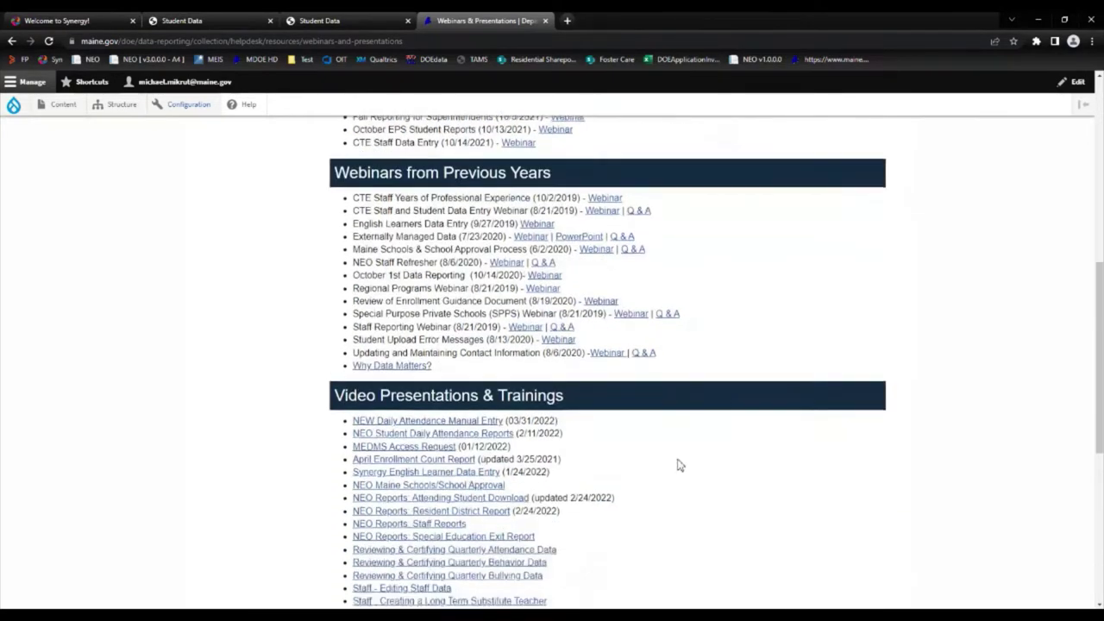
pyautogui.scroll(2, 766, 405)
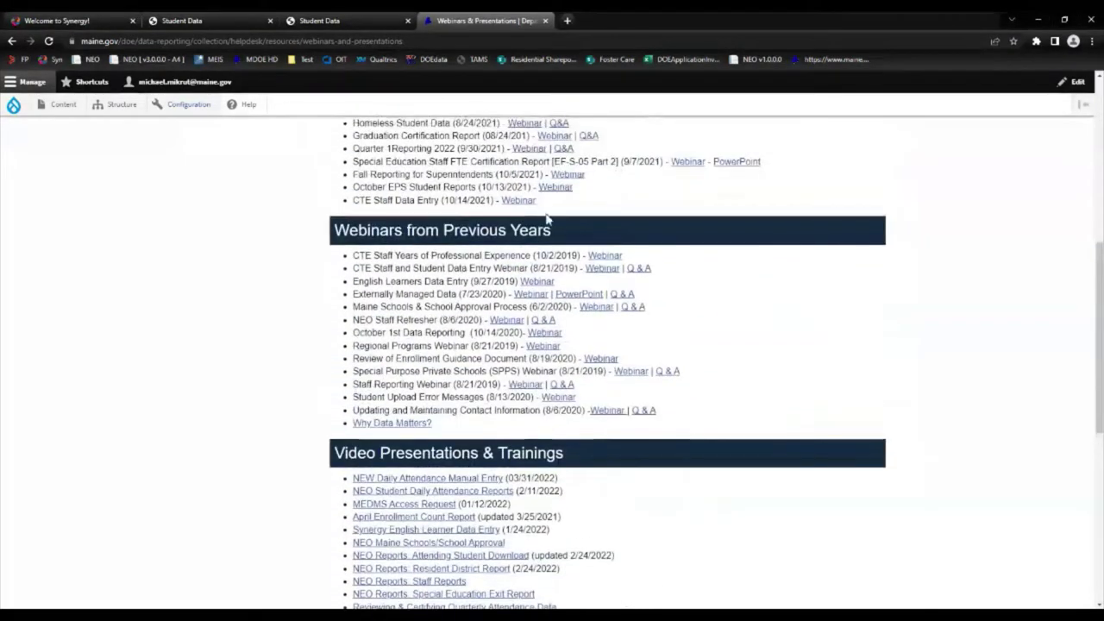
pyautogui.scroll(3, 764, 402)
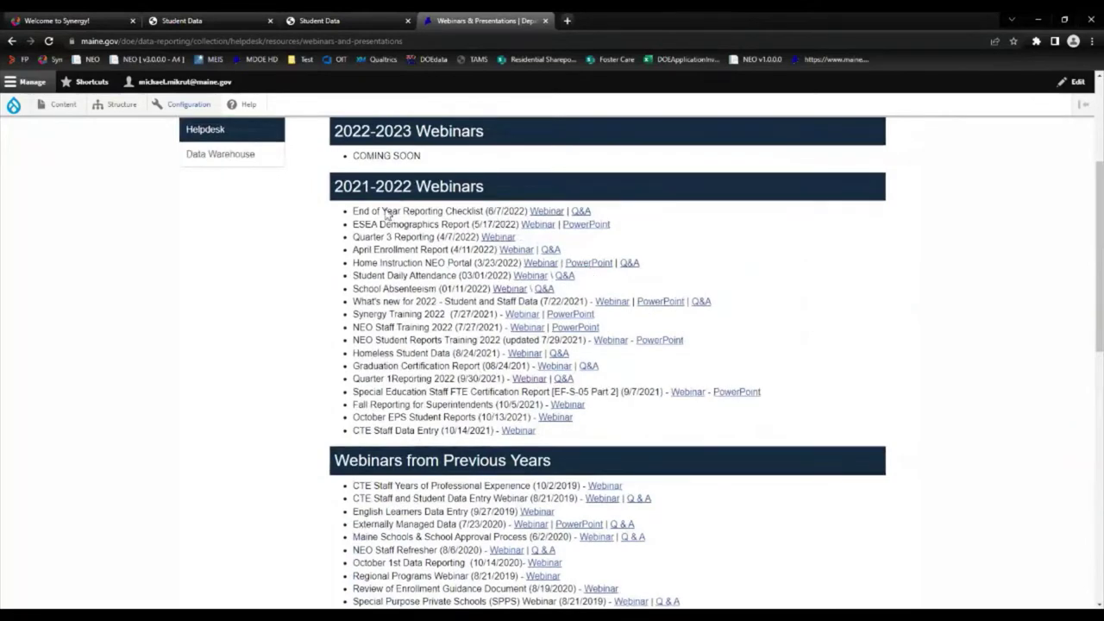
pyautogui.scroll(3, 431, 321)
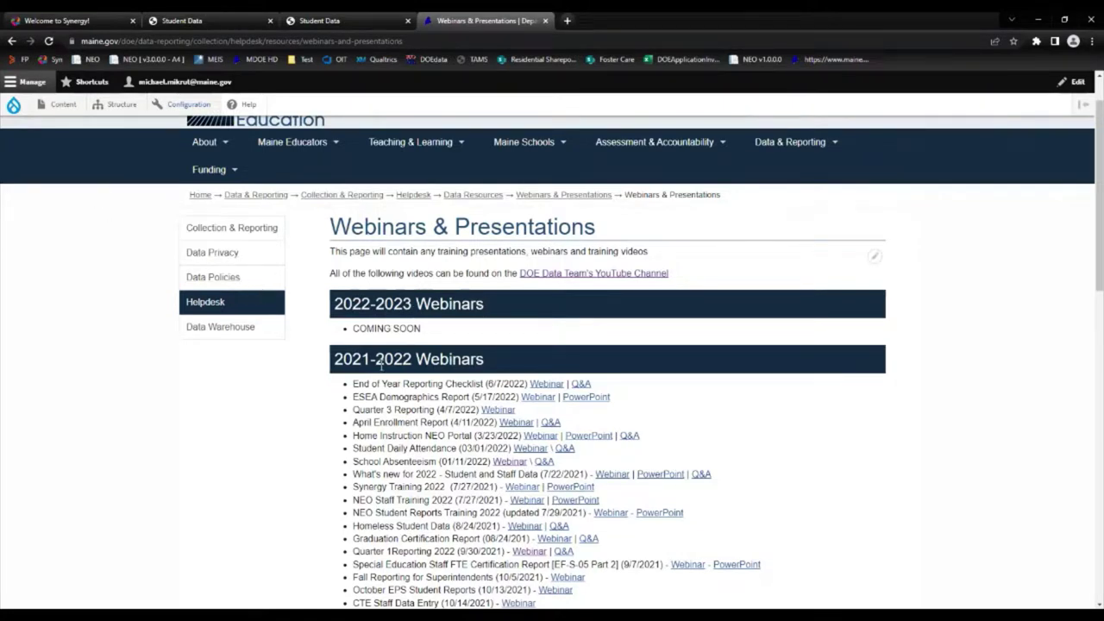
# Go back to the Helpdesk page and scroll through its Resources tiles and announcements
pyautogui.click(207, 307)
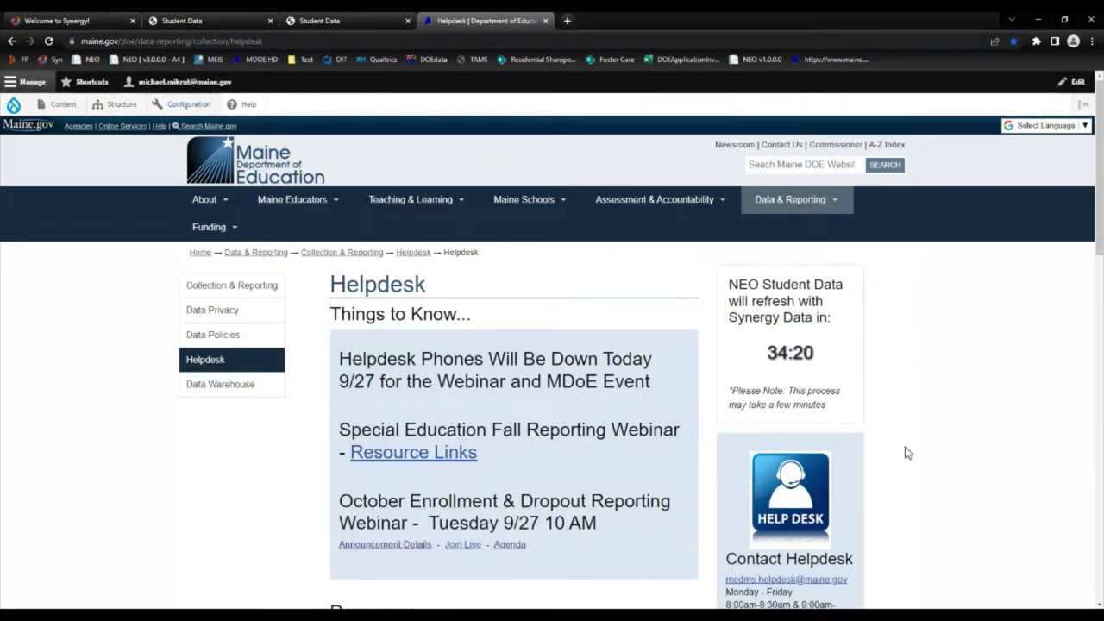
pyautogui.scroll(-3, 905, 466)
pyautogui.scroll(-2, 776, 414)
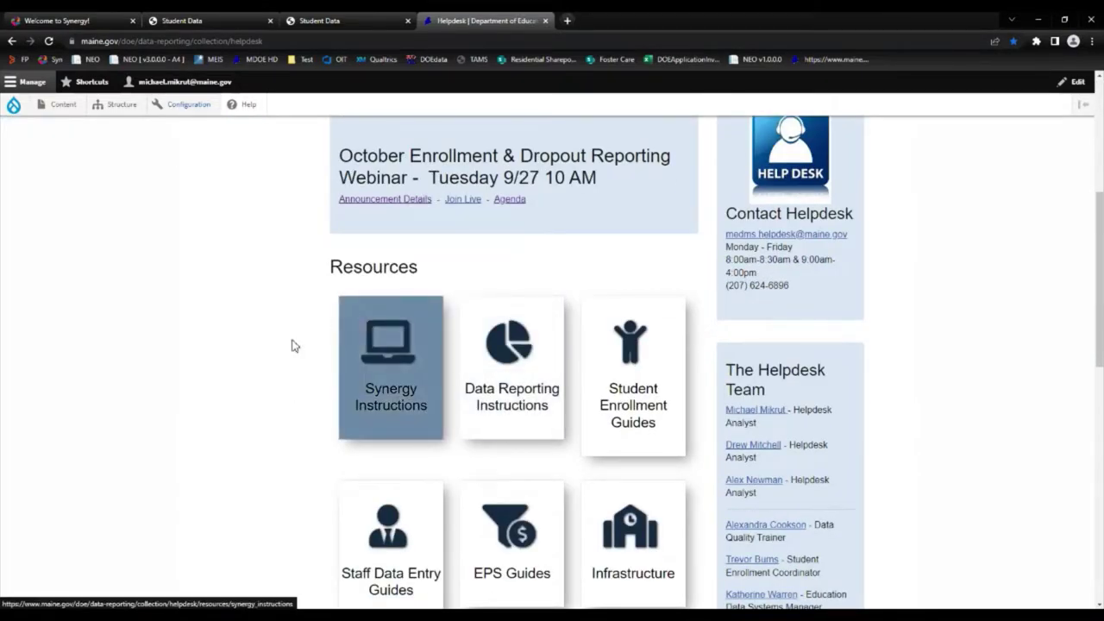
pyautogui.scroll(-1, 295, 354)
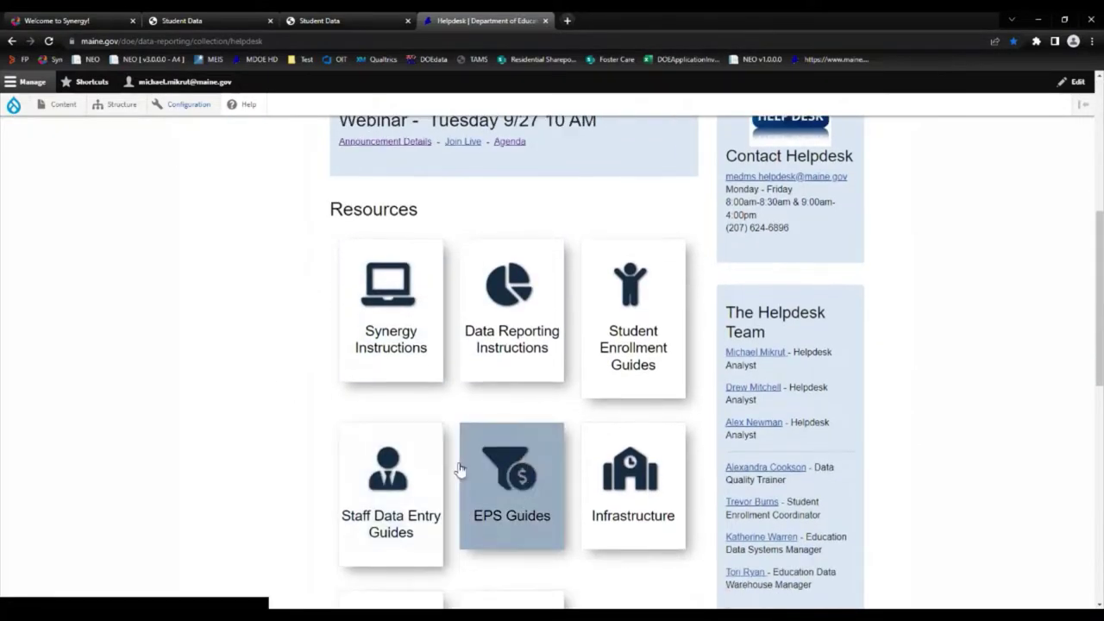
pyautogui.scroll(-2, 320, 448)
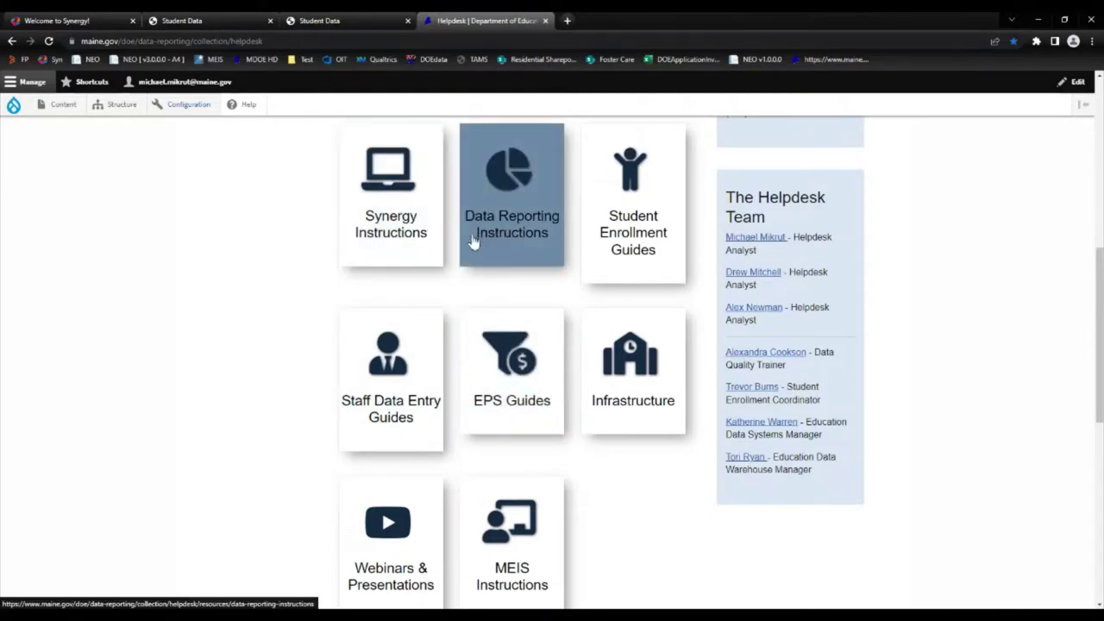
pyautogui.scroll(5, 250, 302)
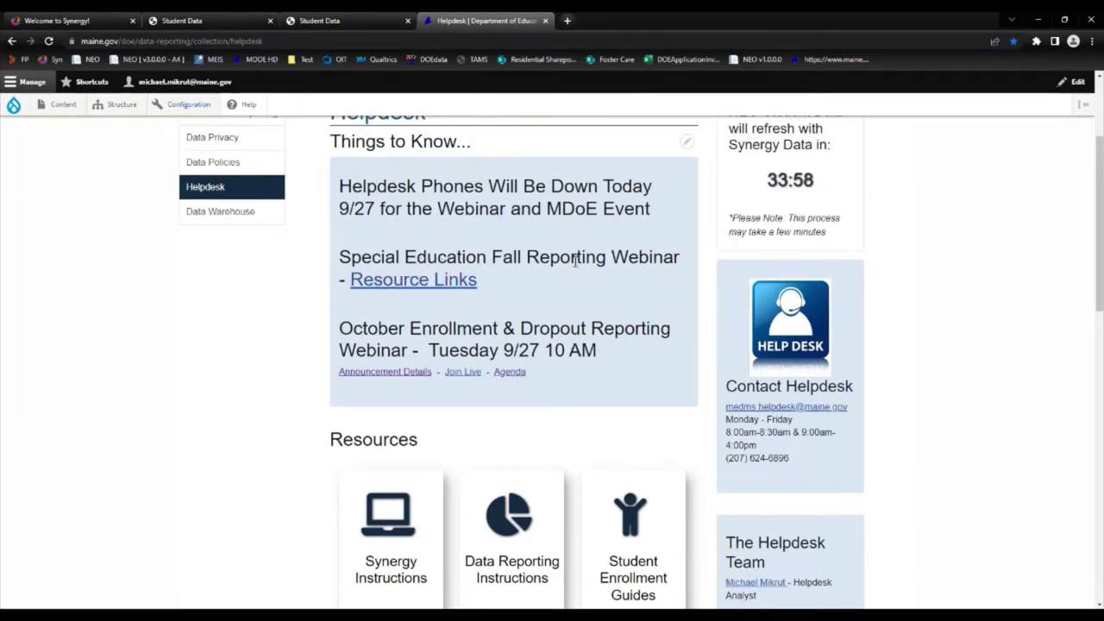
pyautogui.click(414, 278)
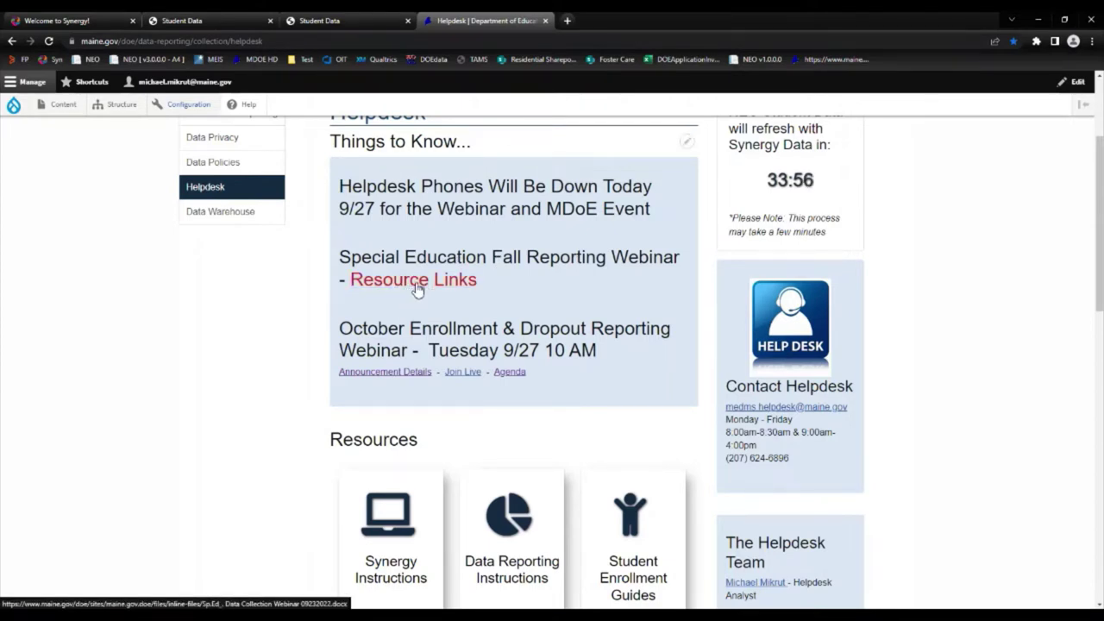